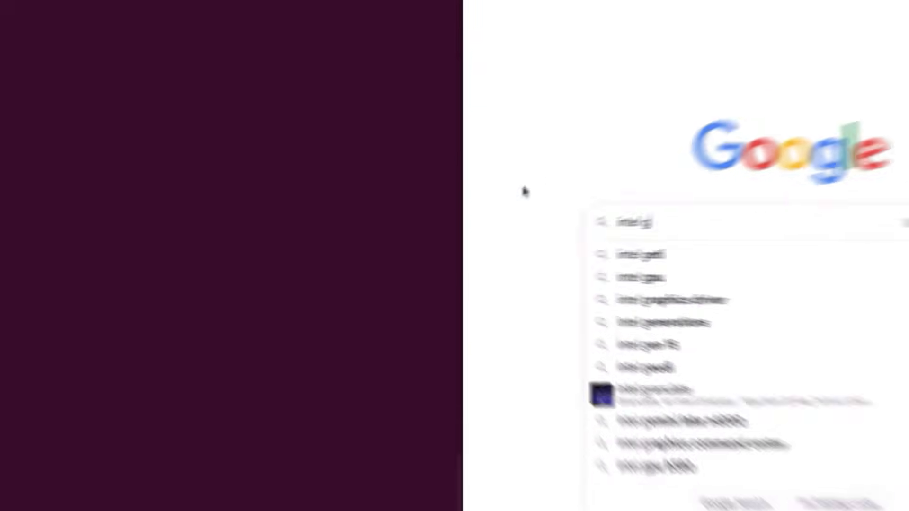
- Search the web for "intel geti" and open the Installer guide on docs.geti.intel.com in a maximized browser window
{"action": "type", "text": "eti"}
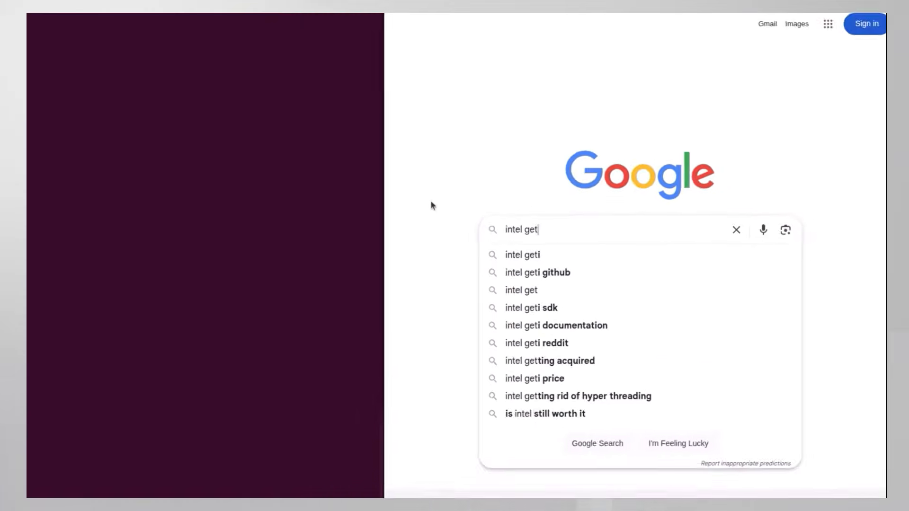
{"action": "key", "text": "Return"}
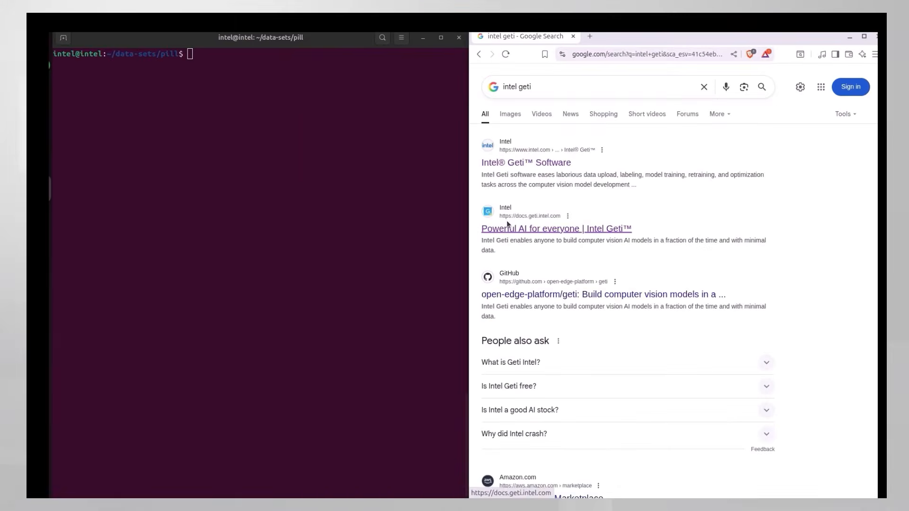
{"action": "left_click", "coordinate": [508, 225]}
{"action": "left_click", "coordinate": [864, 36]}
{"action": "scroll", "coordinate": [745, 132], "scroll_direction": "down", "scroll_amount": 5}
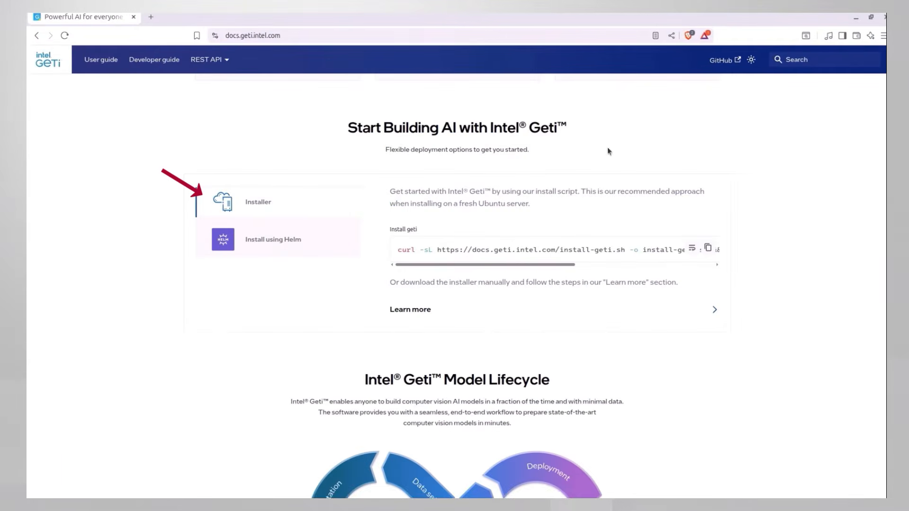
{"action": "left_click", "coordinate": [256, 207]}
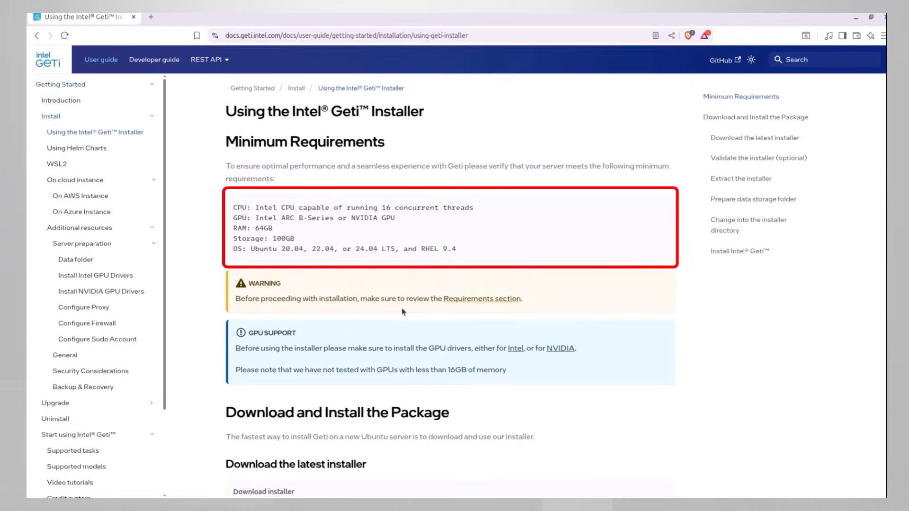
- Review the minimum requirements, the GPU support note and the installer download command in the guide
{"action": "left_click_drag", "start_coordinate": [236, 209], "coordinate": [398, 248]}
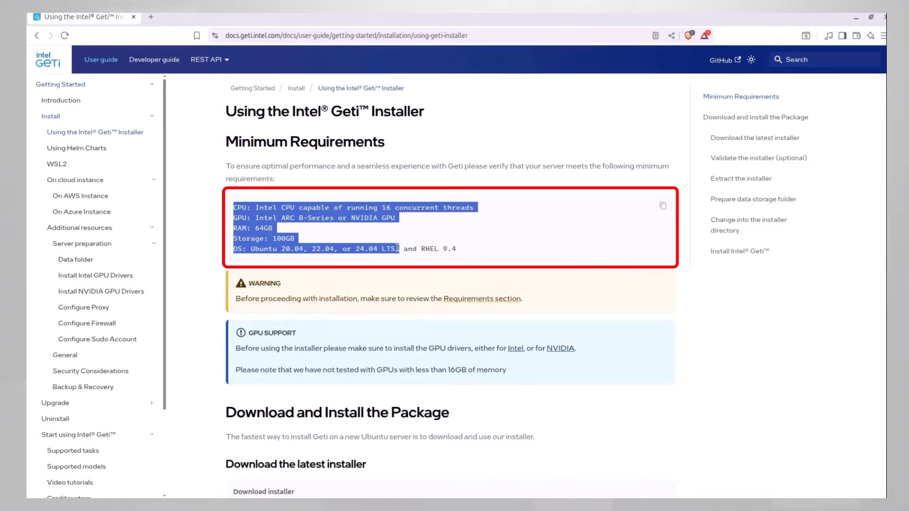
{"action": "scroll", "coordinate": [486, 224], "scroll_direction": "down", "scroll_amount": 2}
{"action": "left_click", "coordinate": [487, 225]}
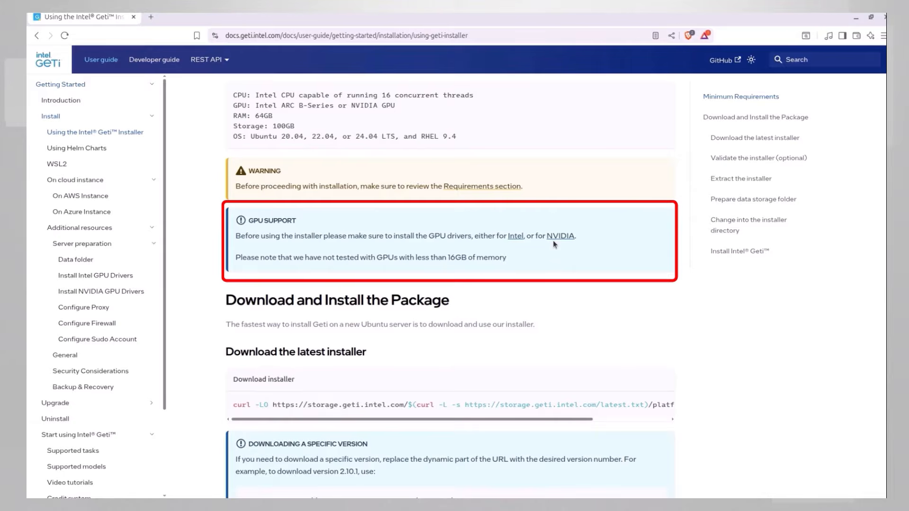
{"action": "scroll", "coordinate": [553, 241], "scroll_direction": "down", "scroll_amount": 4}
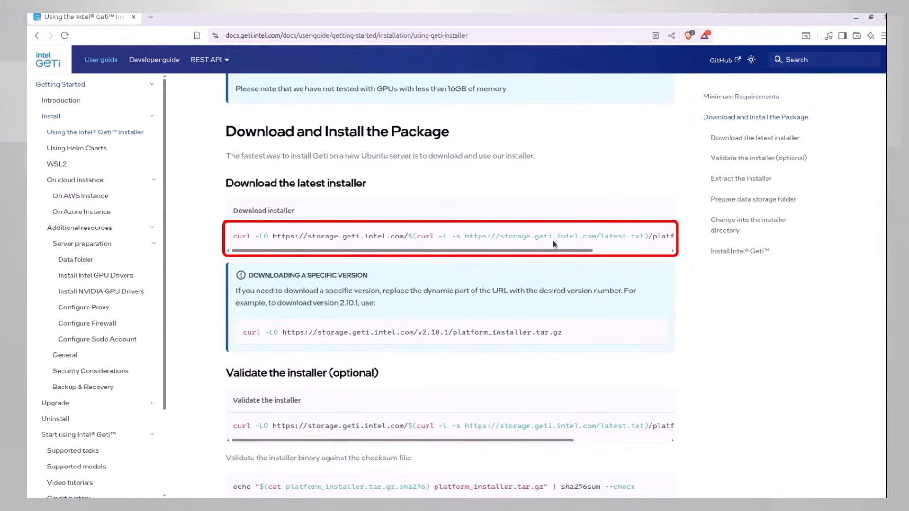
- Extract platform_installer.tar.gz in the terminal, run the platform installer with sudo and accept its licence terms with Y
{"action": "scroll", "coordinate": [412, 251], "scroll_direction": "down", "scroll_amount": 5}
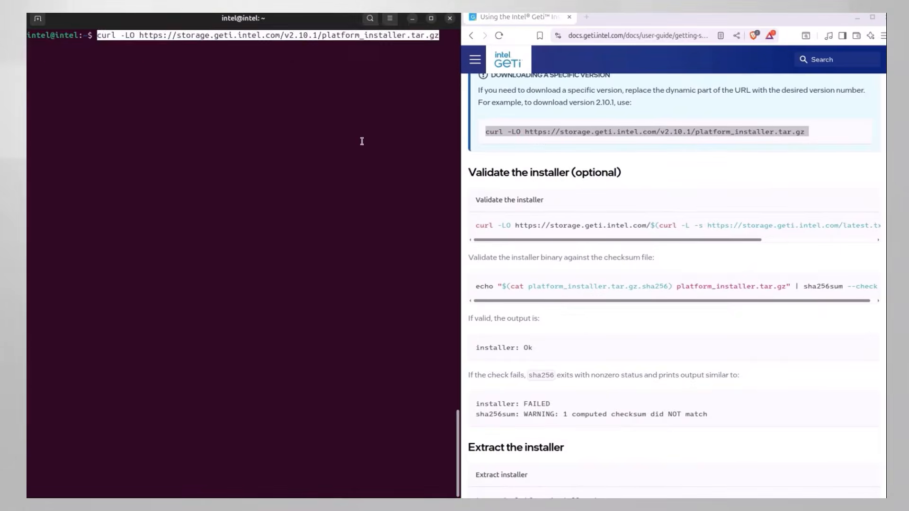
{"action": "key", "text": "Return"}
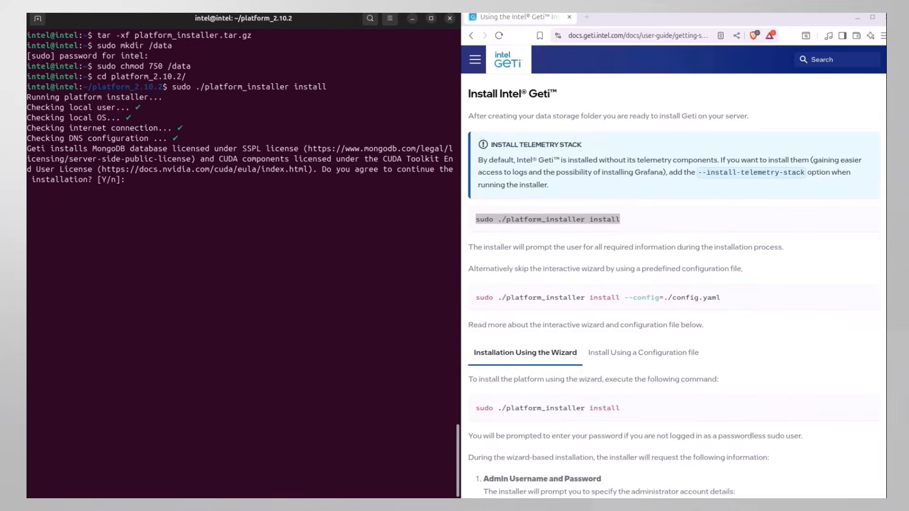
{"action": "type", "text": "Y"}
{"action": "key", "text": "Return"}
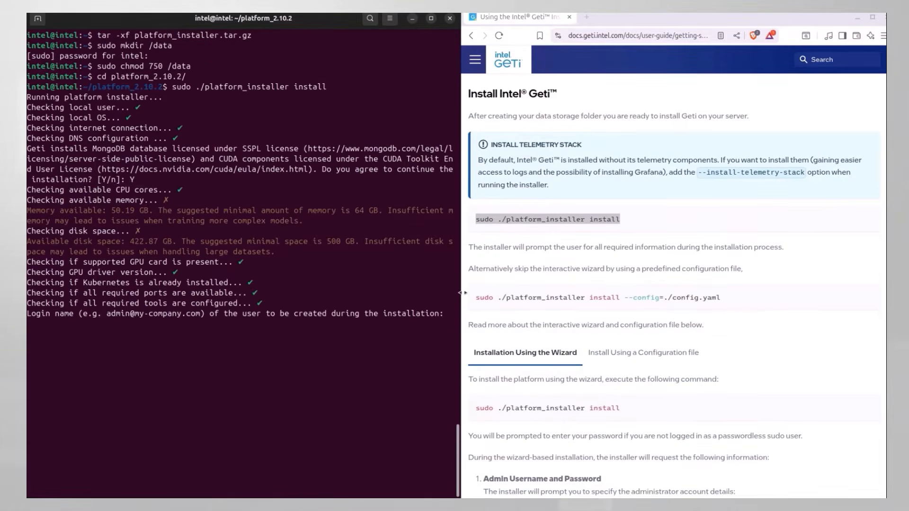
- Widen the terminal window and select the installation log path platform_logs/install.log in its output
{"action": "left_click_drag", "start_coordinate": [461, 292], "coordinate": [712, 294]}
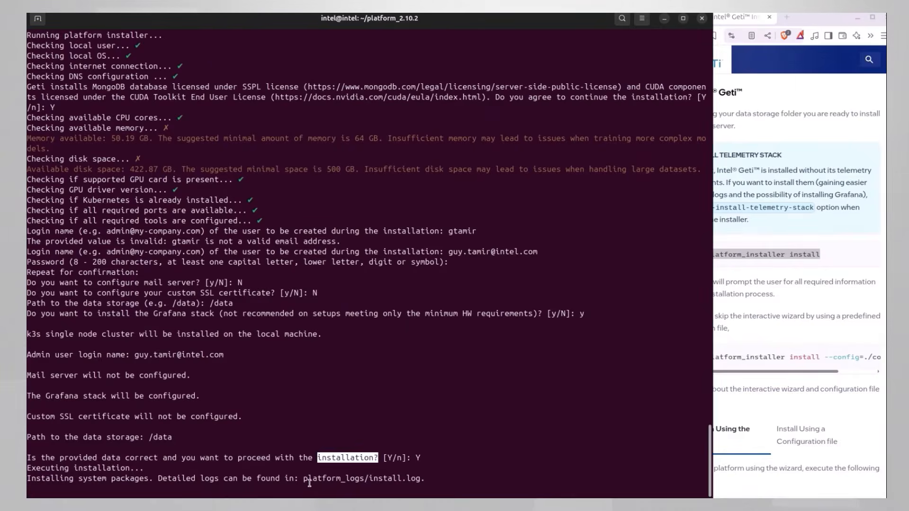
{"action": "double_click", "coordinate": [309, 483]}
{"action": "left_click_drag", "start_coordinate": [310, 484], "coordinate": [349, 477]}
{"action": "double_click", "coordinate": [337, 478]}
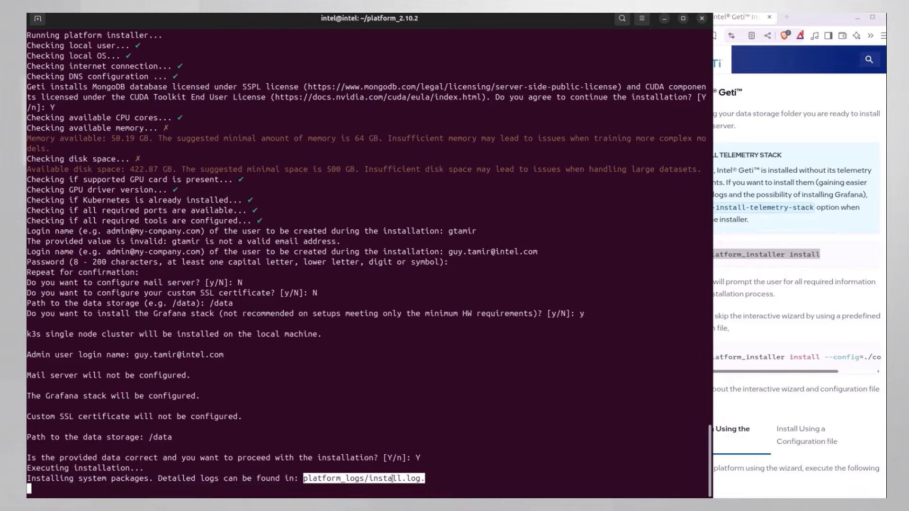
- Open a second terminal window to follow the installation log, then reposition and widen it over the first one
{"action": "right_click", "coordinate": [19, 145]}
{"action": "left_click", "coordinate": [90, 124]}
{"action": "left_click_drag", "start_coordinate": [288, 47], "coordinate": [741, 87]}
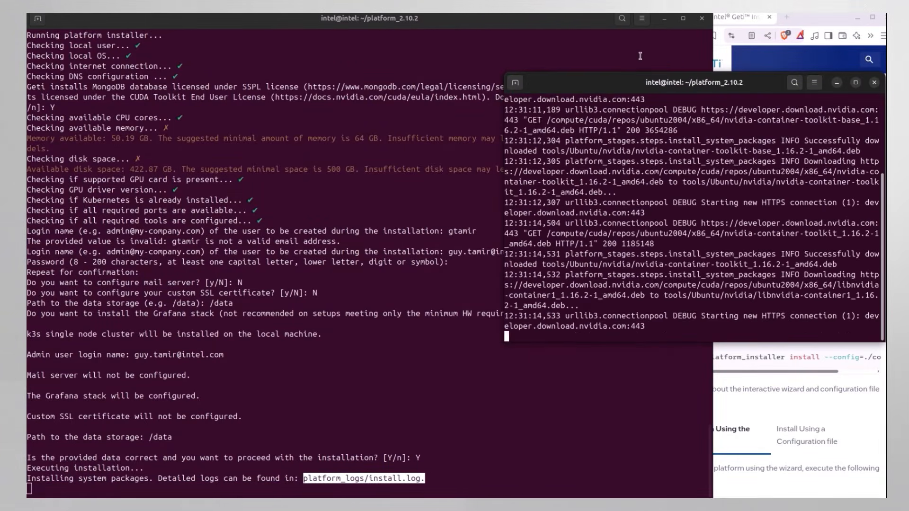
{"action": "left_click_drag", "start_coordinate": [503, 137], "coordinate": [279, 136]}
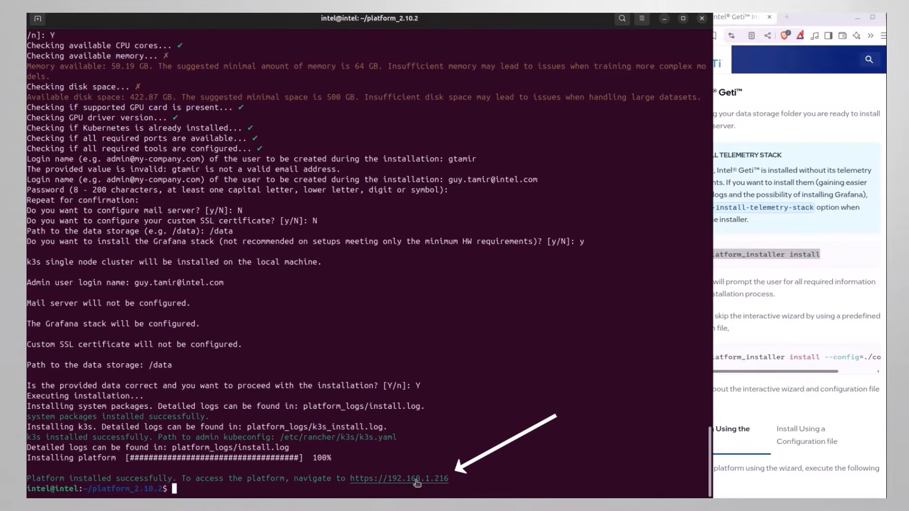
{"action": "left_click_drag", "start_coordinate": [452, 480], "coordinate": [353, 480]}
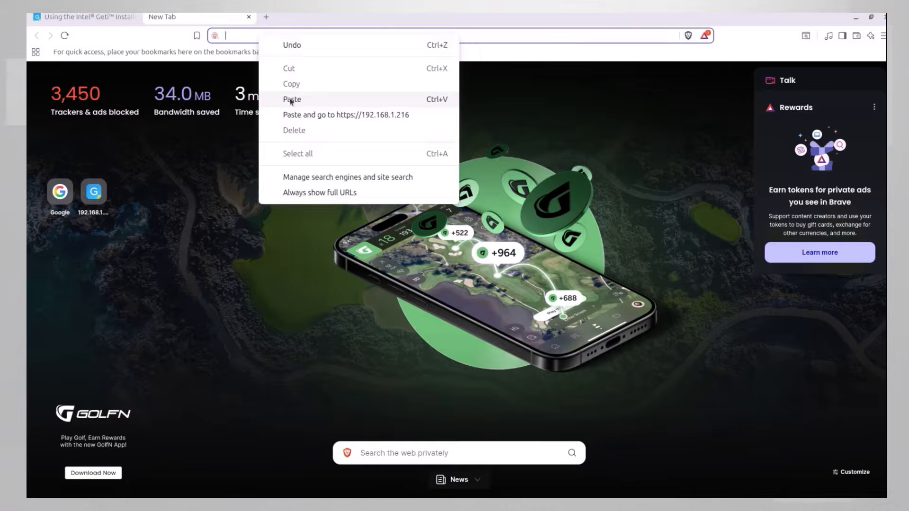
{"action": "left_click", "coordinate": [290, 95]}
{"action": "key", "text": "Return"}
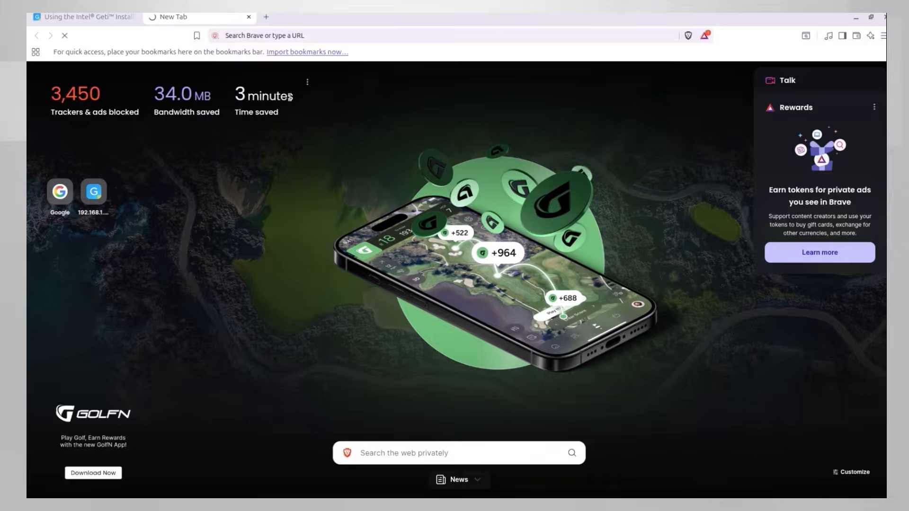
{"action": "left_click", "coordinate": [331, 256]}
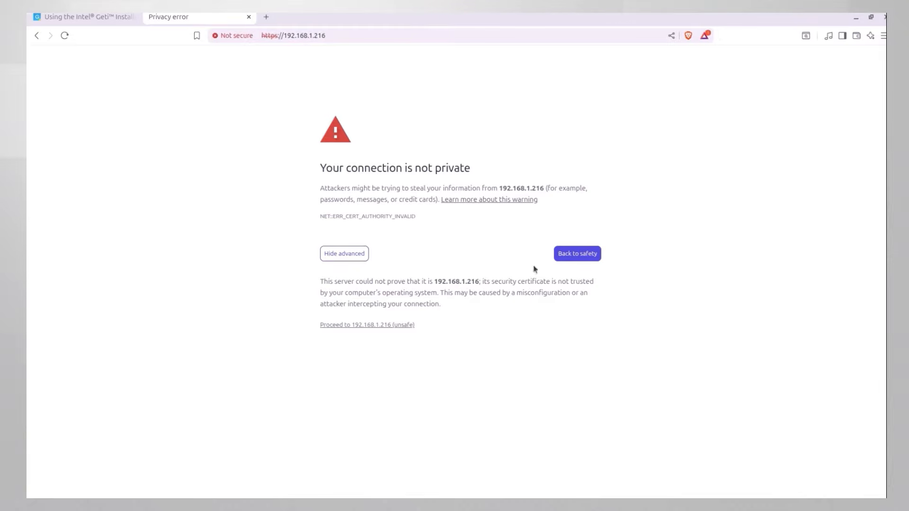
{"action": "left_click", "coordinate": [392, 325]}
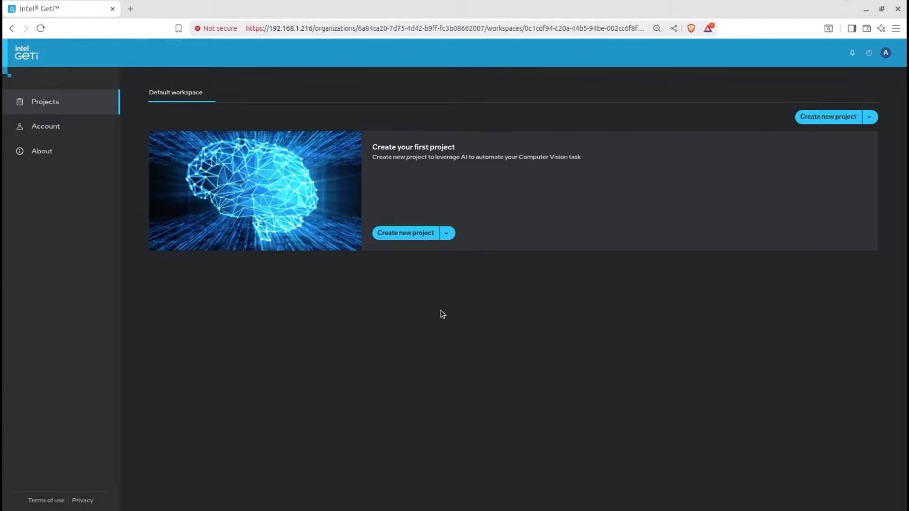
- Start a new project named "cars" with the Detection bounding box task type
{"action": "left_click", "coordinate": [870, 118]}
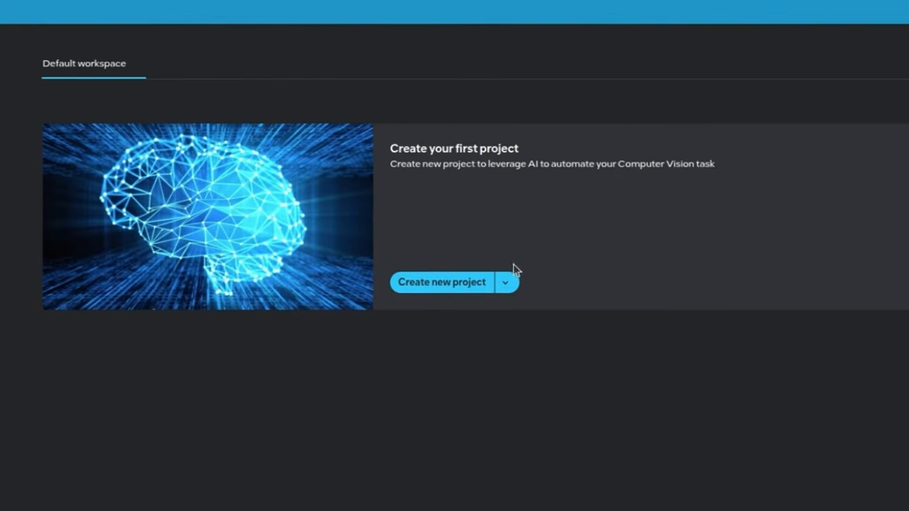
{"action": "left_click", "coordinate": [446, 296]}
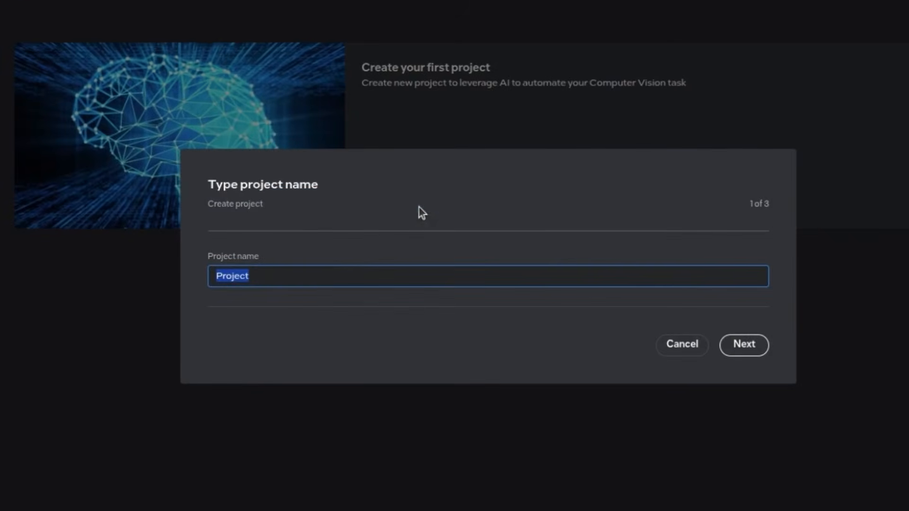
{"action": "left_click", "coordinate": [753, 347]}
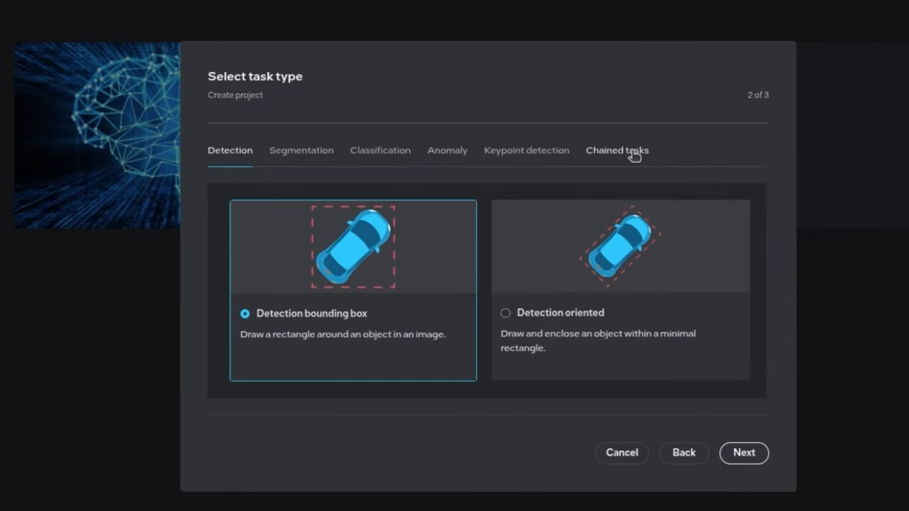
{"action": "left_click", "coordinate": [745, 456]}
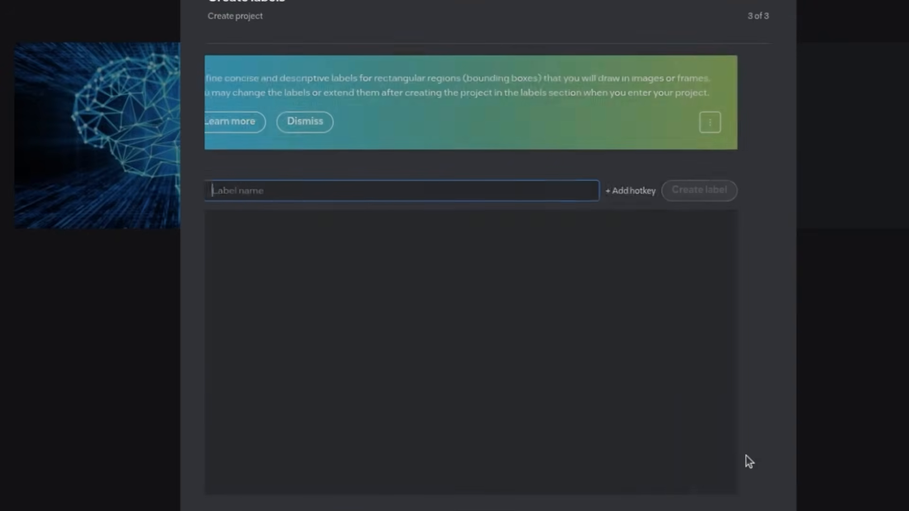
- Add a label named "car" and create the project
{"action": "left_click", "coordinate": [399, 201]}
{"action": "type", "text": "car"}
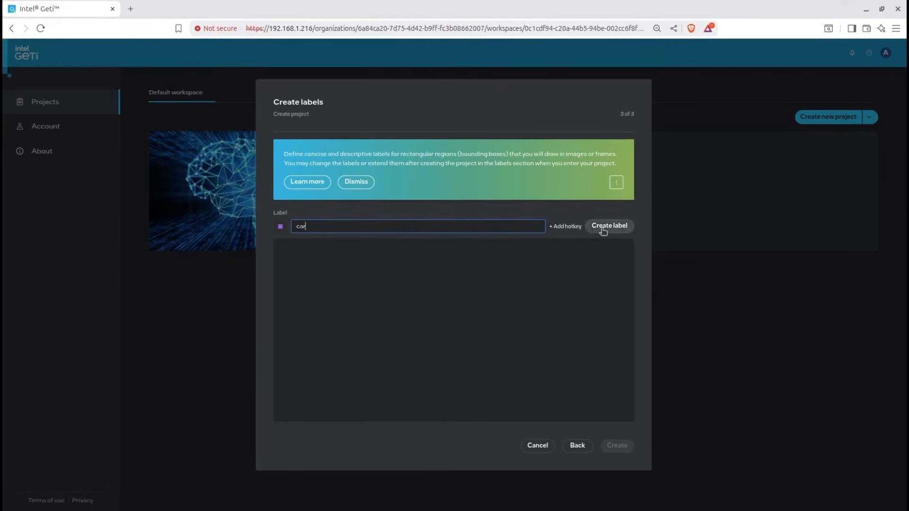
{"action": "left_click", "coordinate": [603, 231]}
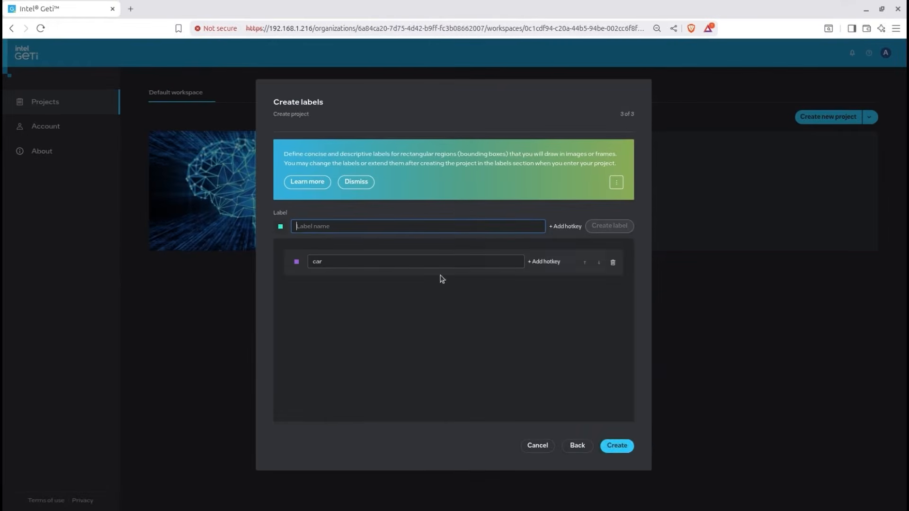
{"action": "left_click", "coordinate": [617, 445]}
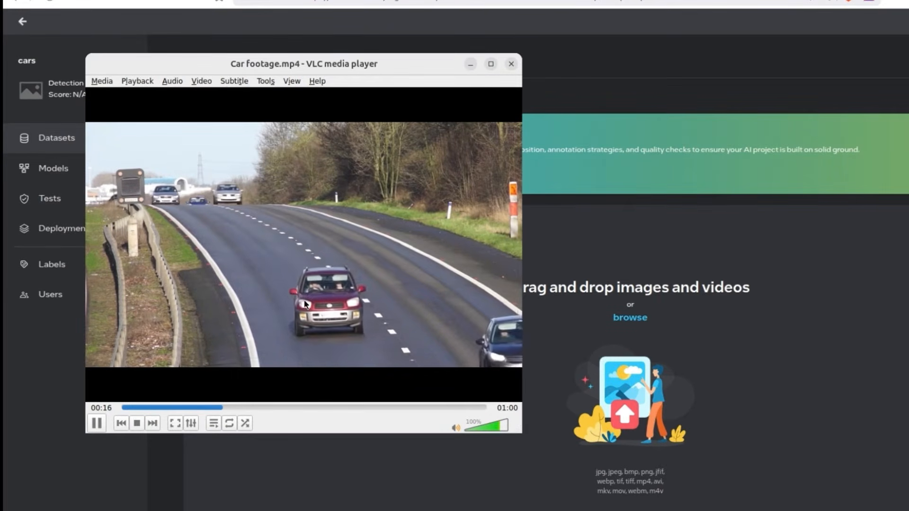
- Close the video preview, dismiss the dataset tips banner and upload Car footage.mp4 to the dataset
{"action": "left_click", "coordinate": [510, 64]}
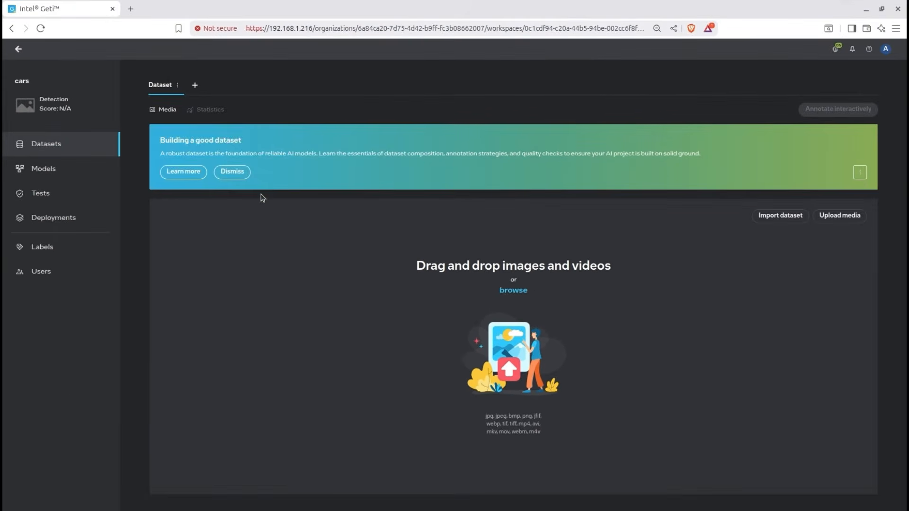
{"action": "left_click", "coordinate": [233, 171]}
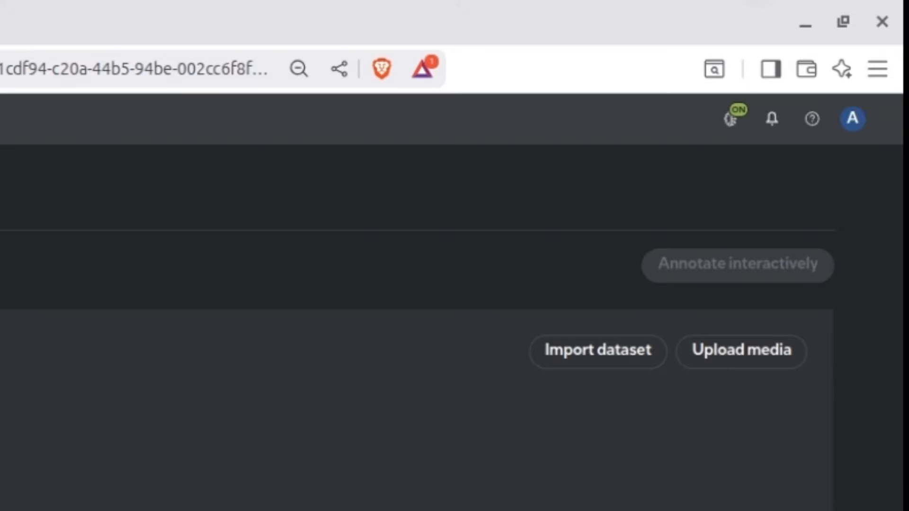
{"action": "left_click", "coordinate": [725, 363]}
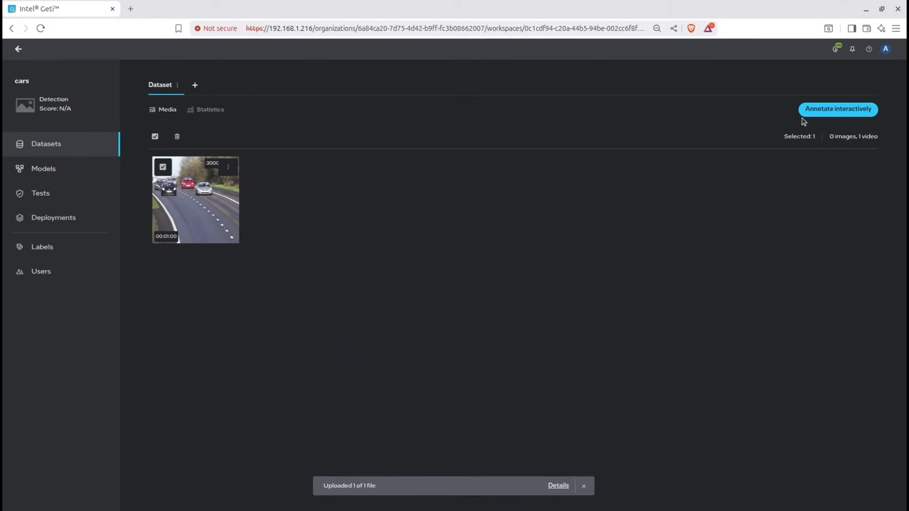
- Start interactive annotation and draw a car bounding box fitted tightly around the white car in frame 0
{"action": "left_click", "coordinate": [806, 112]}
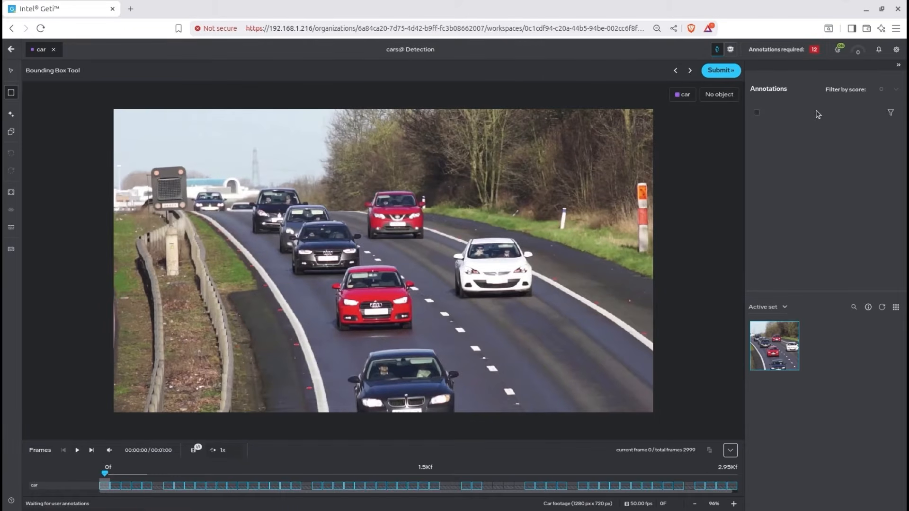
{"action": "left_click_drag", "start_coordinate": [459, 237], "coordinate": [599, 302]}
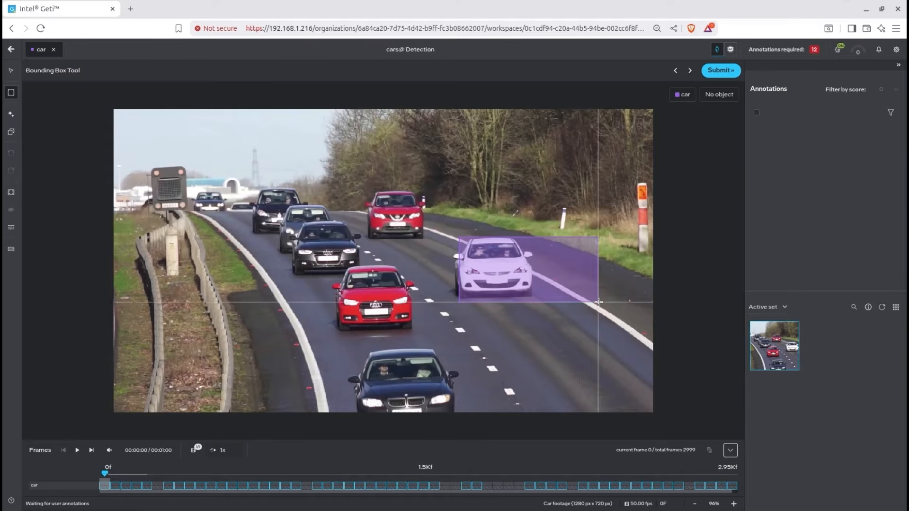
{"action": "left_click_drag", "start_coordinate": [597, 268], "coordinate": [536, 268]}
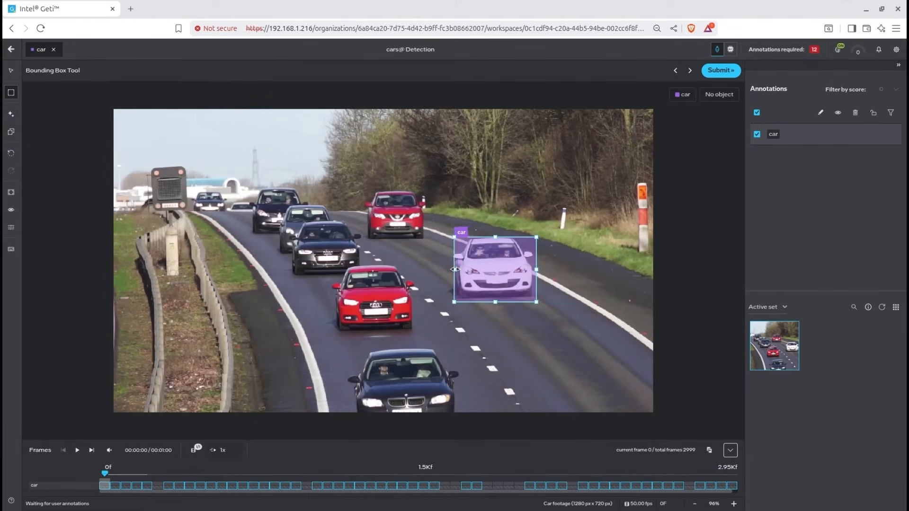
- Draw car boxes around the two red cars, the nearest dark car and the farthest one at the barrier, then submit frame 0
{"action": "left_click_drag", "start_coordinate": [333, 264], "coordinate": [412, 335]}
{"action": "left_click_drag", "start_coordinate": [364, 190], "coordinate": [423, 245]}
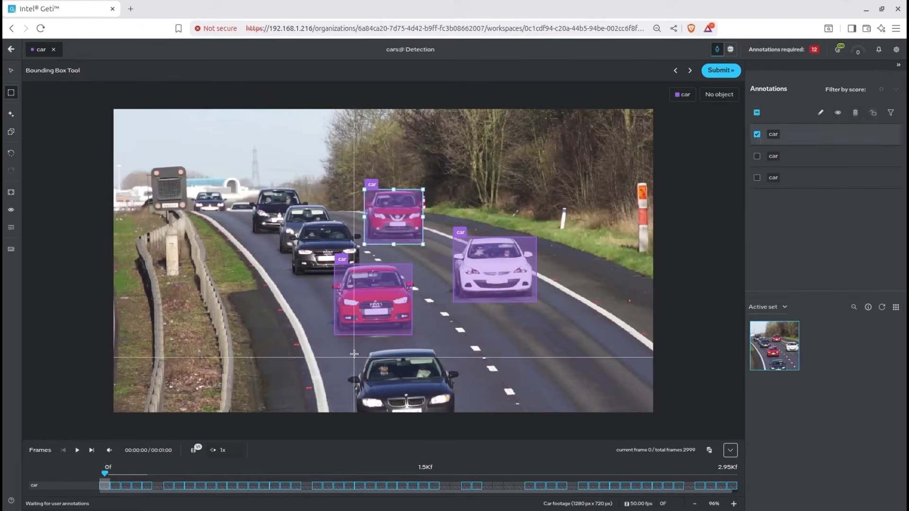
{"action": "left_click_drag", "start_coordinate": [353, 351], "coordinate": [455, 412]}
{"action": "left_click_drag", "start_coordinate": [194, 190], "coordinate": [224, 211]}
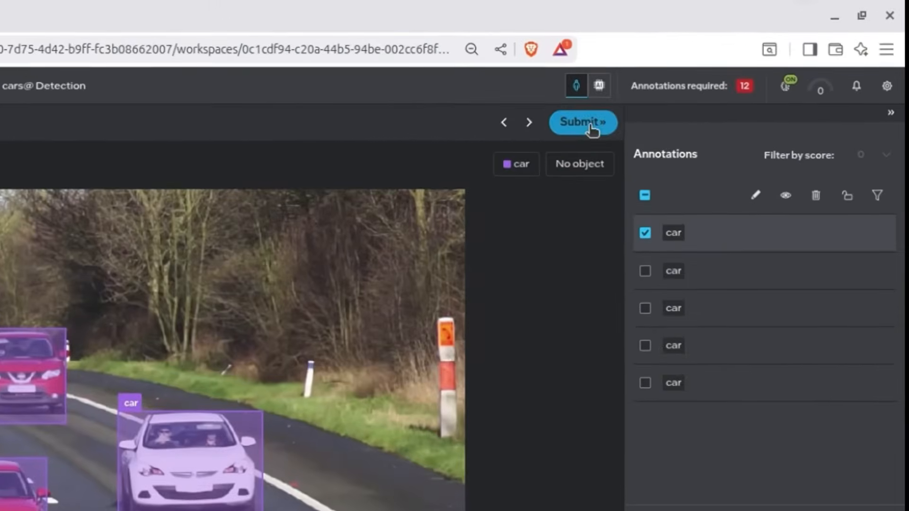
{"action": "left_click", "coordinate": [600, 118]}
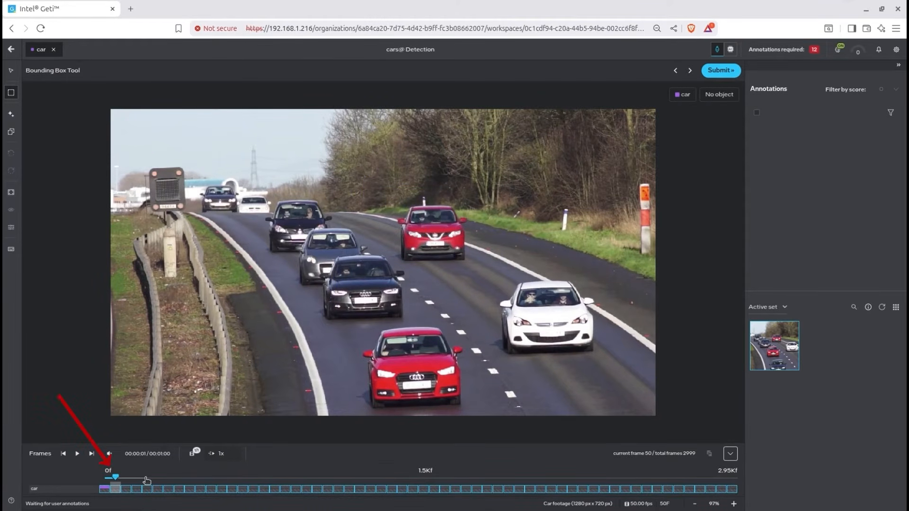
- Jump to another frame near the start of the video, draw two car bounding boxes and submit the annotations
{"action": "left_click", "coordinate": [147, 478]}
{"action": "left_click_drag", "start_coordinate": [254, 190], "coordinate": [306, 231]}
{"action": "left_click_drag", "start_coordinate": [289, 182], "coordinate": [424, 248]}
{"action": "left_click", "coordinate": [721, 71]}
- Move to frames from the middle of the video onward, draw a car bounding box in each and submit each frame
{"action": "left_click", "coordinate": [360, 478]}
{"action": "left_click_drag", "start_coordinate": [498, 279], "coordinate": [588, 350]}
{"action": "left_click", "coordinate": [721, 71]}
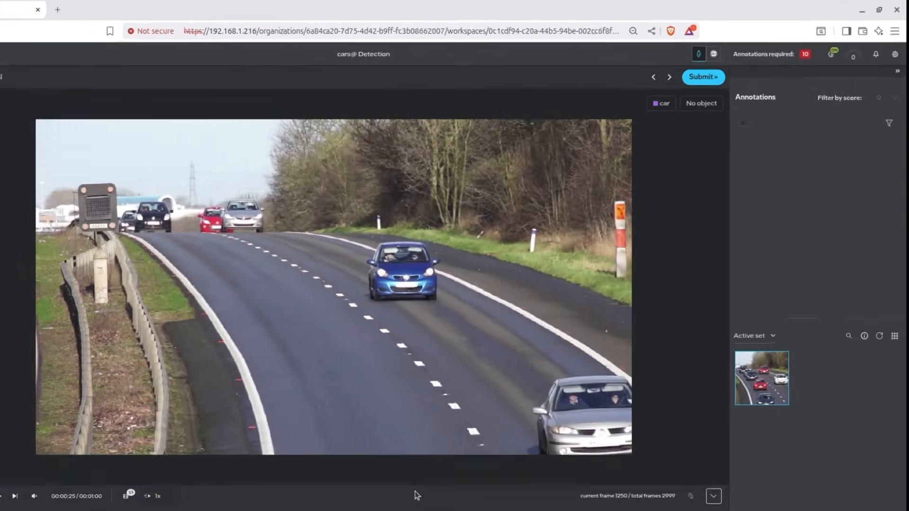
{"action": "left_click_drag", "start_coordinate": [523, 266], "coordinate": [615, 341]}
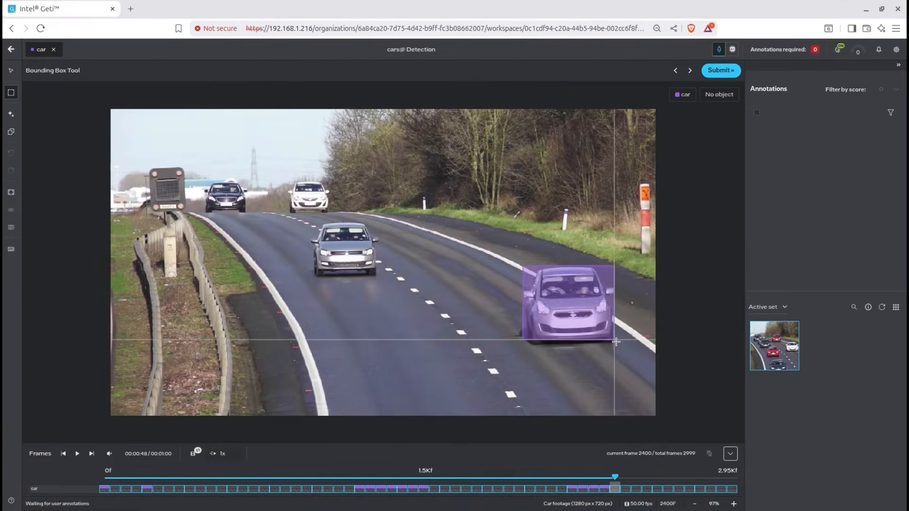
{"action": "left_click", "coordinate": [721, 71]}
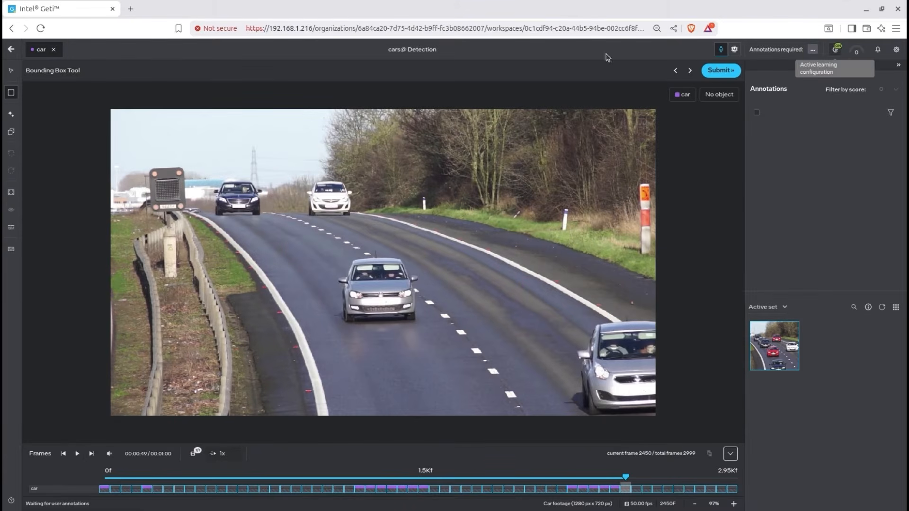
- On the project's Models page, view the available training templates, the current training job's details and the trained Version 1 model's variants
{"action": "left_click", "coordinate": [12, 49]}
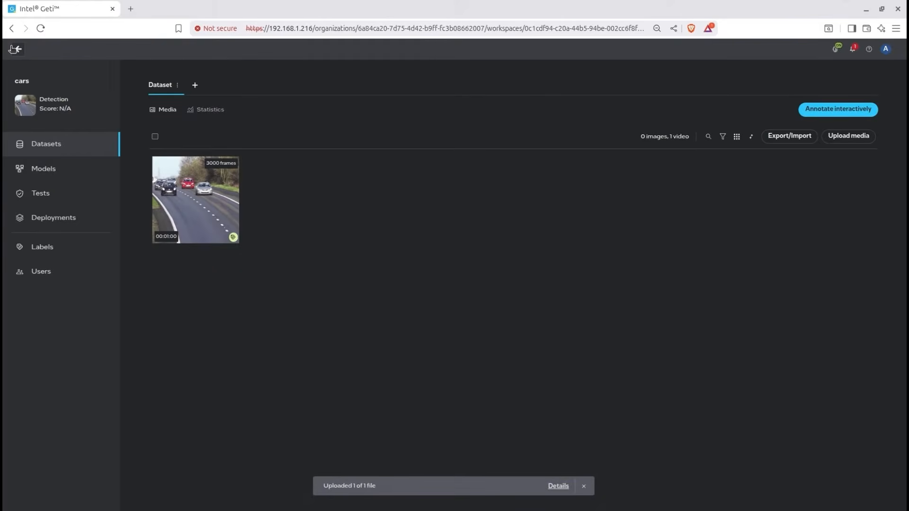
{"action": "left_click", "coordinate": [49, 171]}
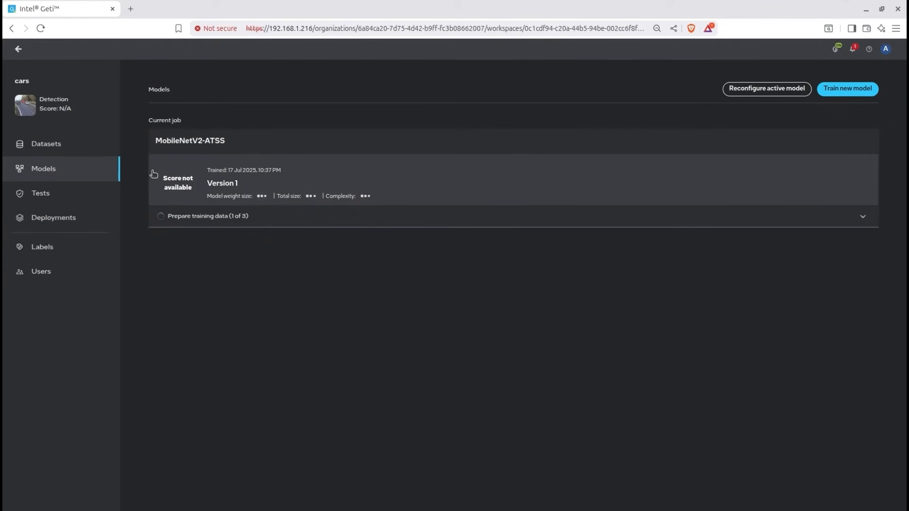
{"action": "left_click", "coordinate": [854, 88]}
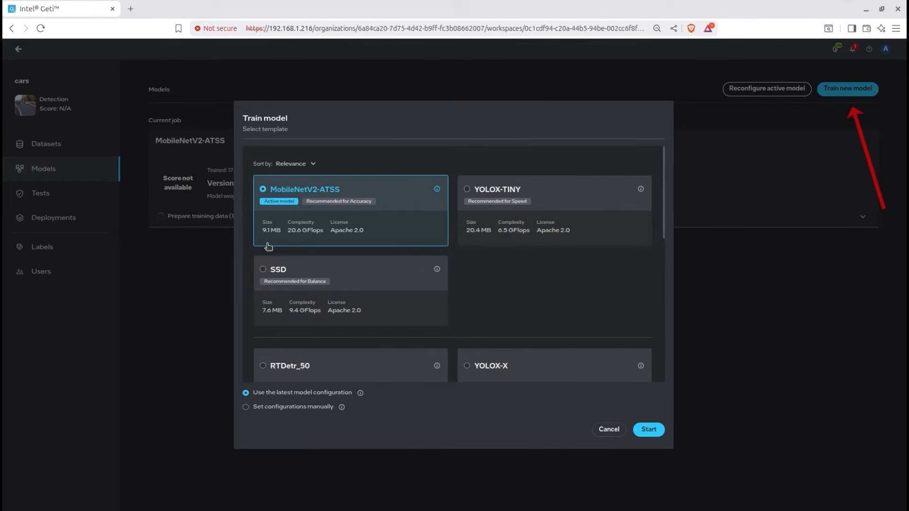
{"action": "left_click", "coordinate": [609, 430]}
{"action": "left_click", "coordinate": [861, 217]}
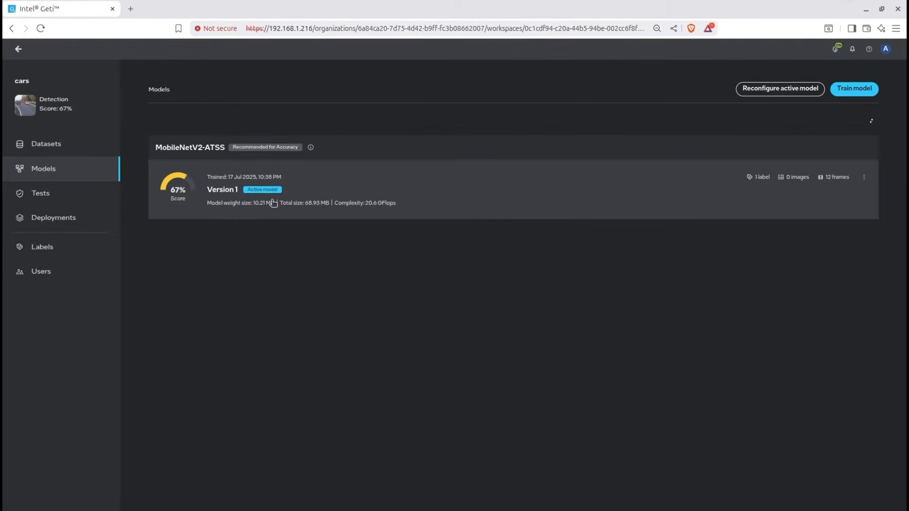
{"action": "left_click", "coordinate": [273, 204]}
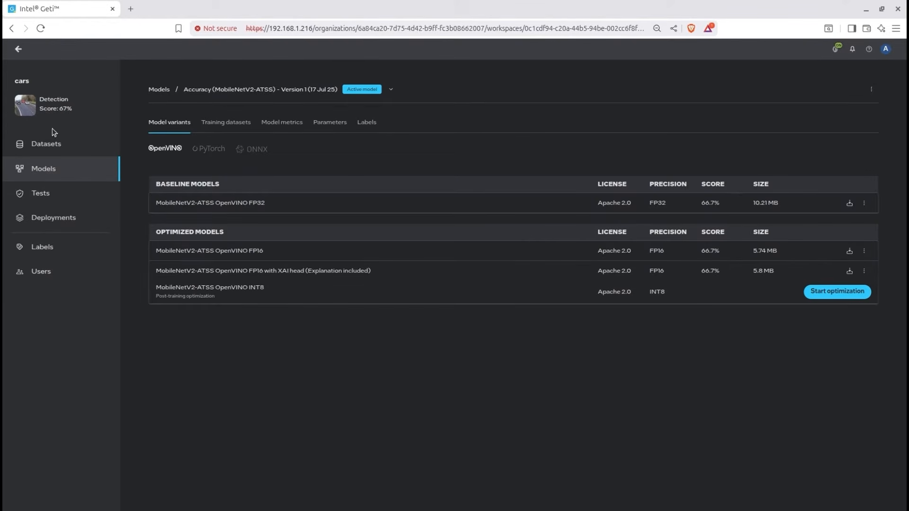
- Return to the dataset, reopen the car video for interactive annotation and submit the car annotations of frame 0
{"action": "left_click", "coordinate": [49, 149]}
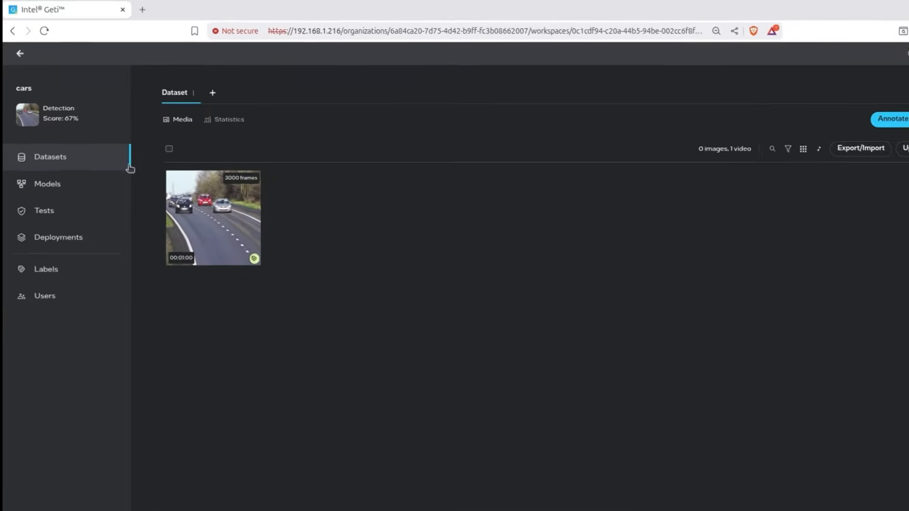
{"action": "left_click", "coordinate": [256, 226]}
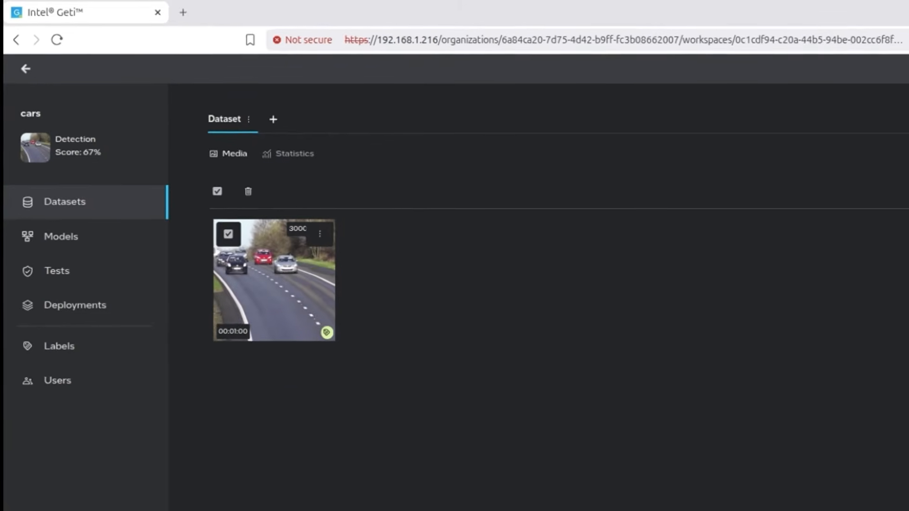
{"action": "left_click", "coordinate": [897, 115]}
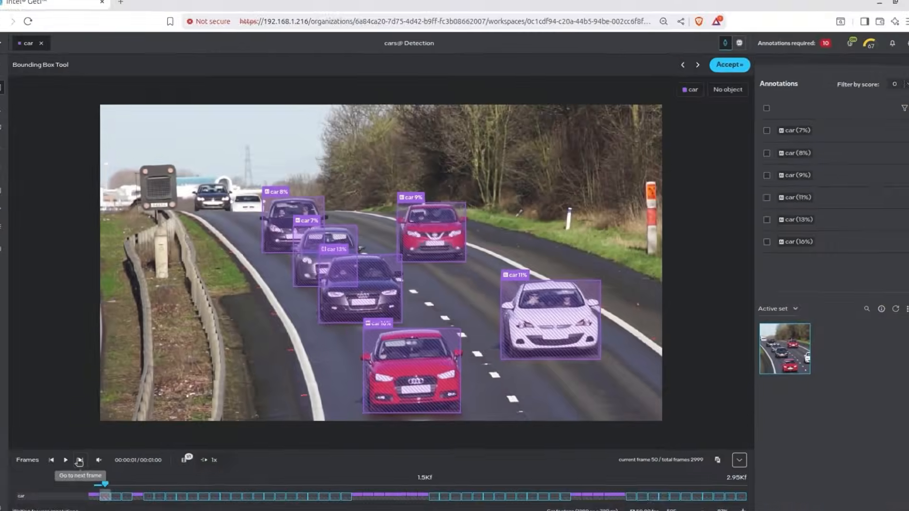
{"action": "left_click", "coordinate": [90, 455]}
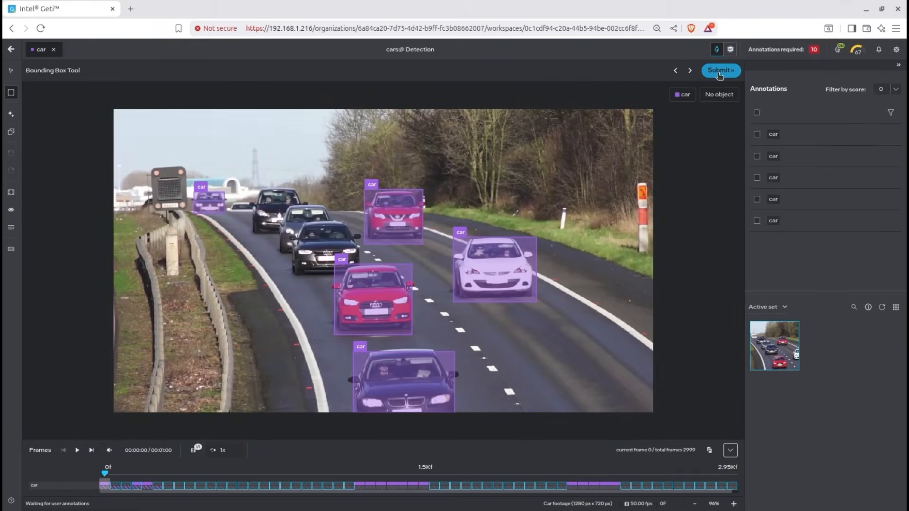
{"action": "left_click", "coordinate": [718, 74]}
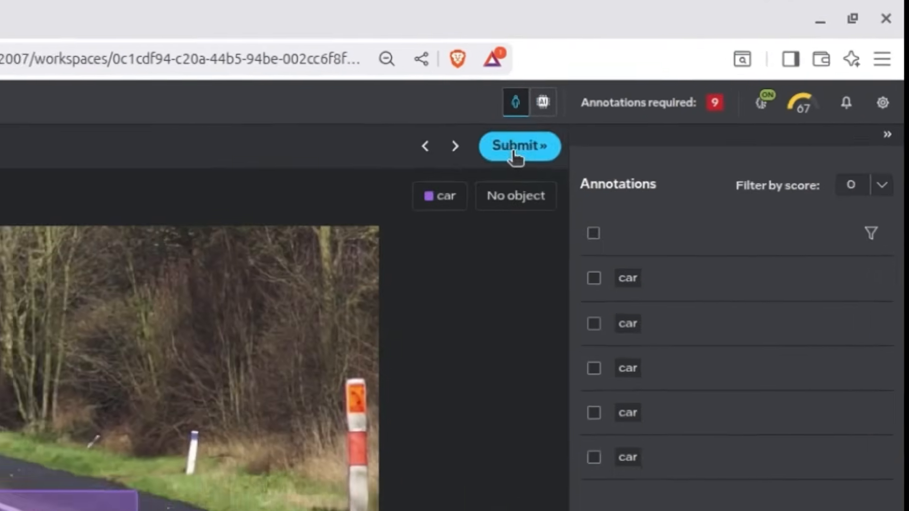
- Show the AI predictions for frame 100 and merge them into that frame's annotations
{"action": "left_click", "coordinate": [709, 56]}
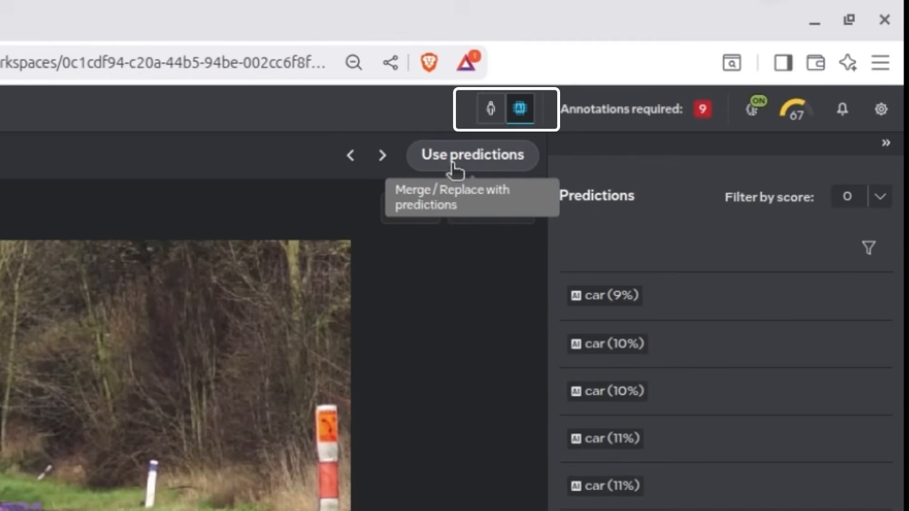
{"action": "left_click", "coordinate": [456, 165]}
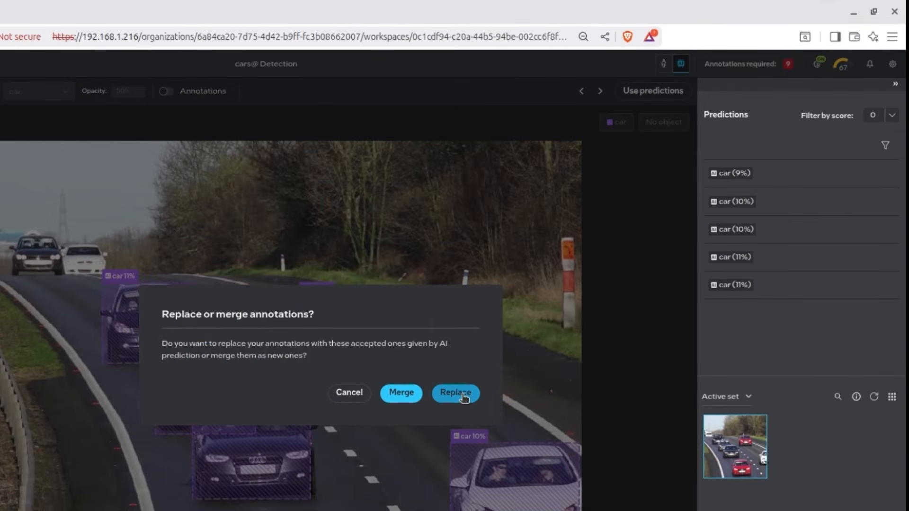
{"action": "left_click", "coordinate": [409, 396]}
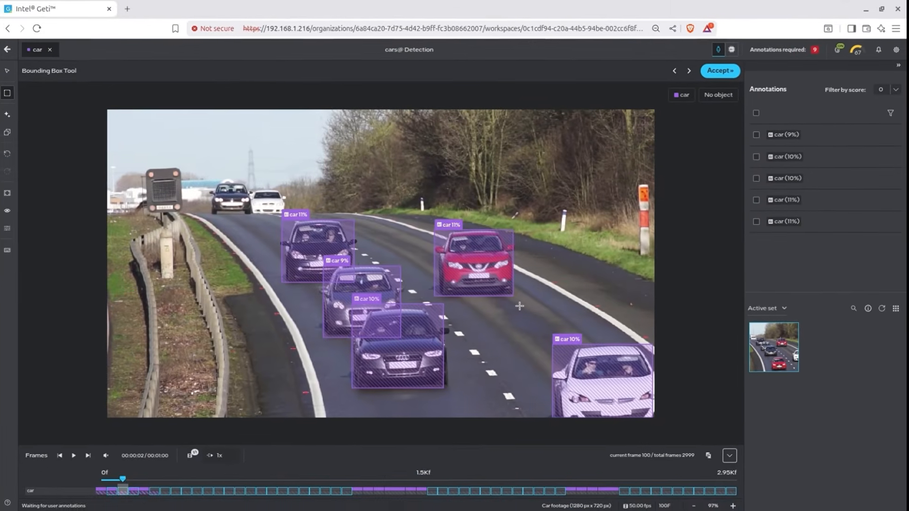
- Go to frame 950, draw car bounding boxes around the silver and blue cars without predictions and submit the frame
{"action": "left_click", "coordinate": [303, 479]}
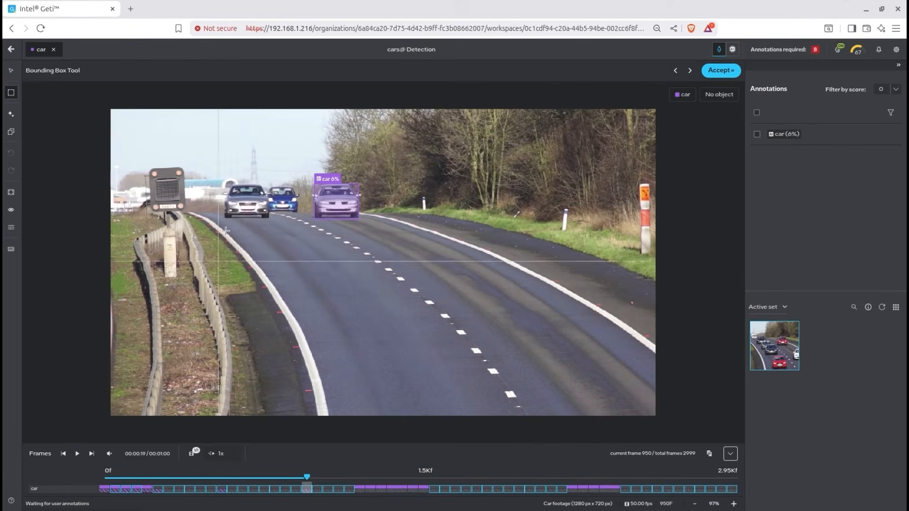
{"action": "left_click_drag", "start_coordinate": [225, 183], "coordinate": [268, 216]}
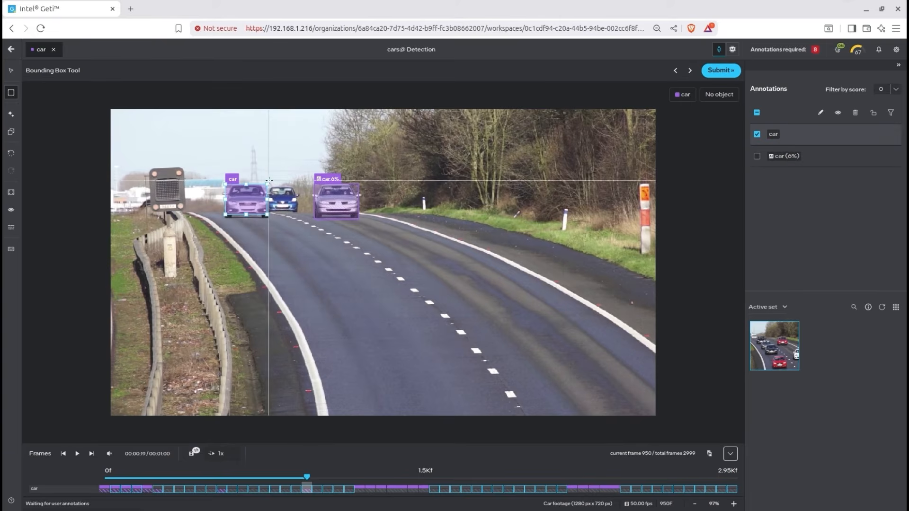
{"action": "left_click_drag", "start_coordinate": [298, 186], "coordinate": [267, 212]}
{"action": "left_click", "coordinate": [720, 70]}
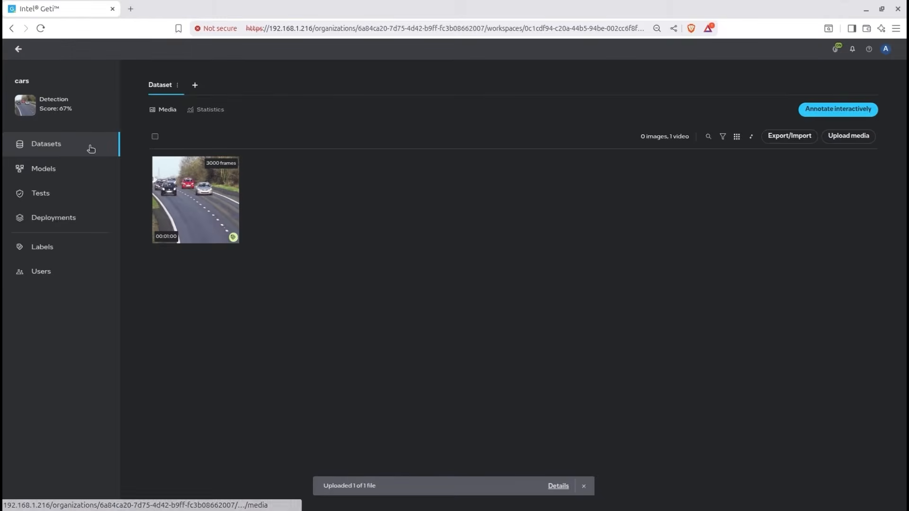
- Open the Models page and view the retrained MobileNetV2-ATSS Version 2 model and its variants
{"action": "left_click", "coordinate": [73, 171]}
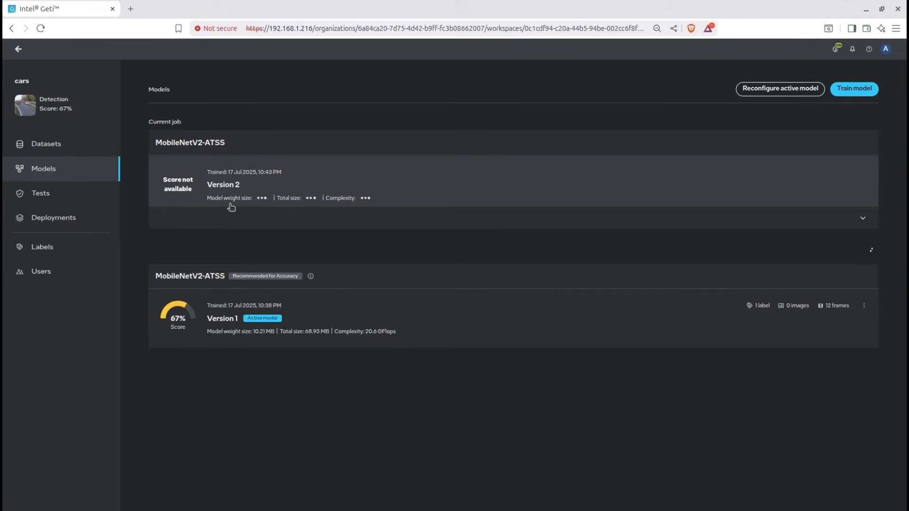
{"action": "left_click", "coordinate": [258, 206]}
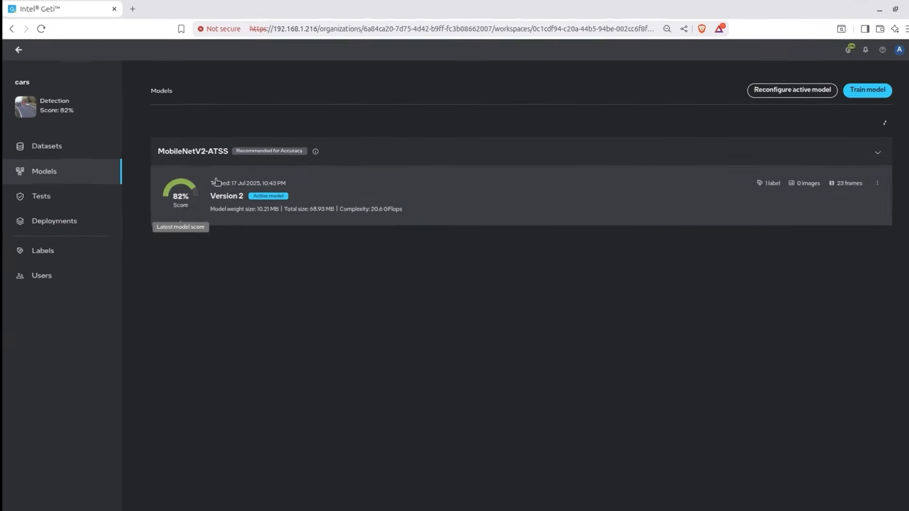
{"action": "left_click", "coordinate": [40, 193]}
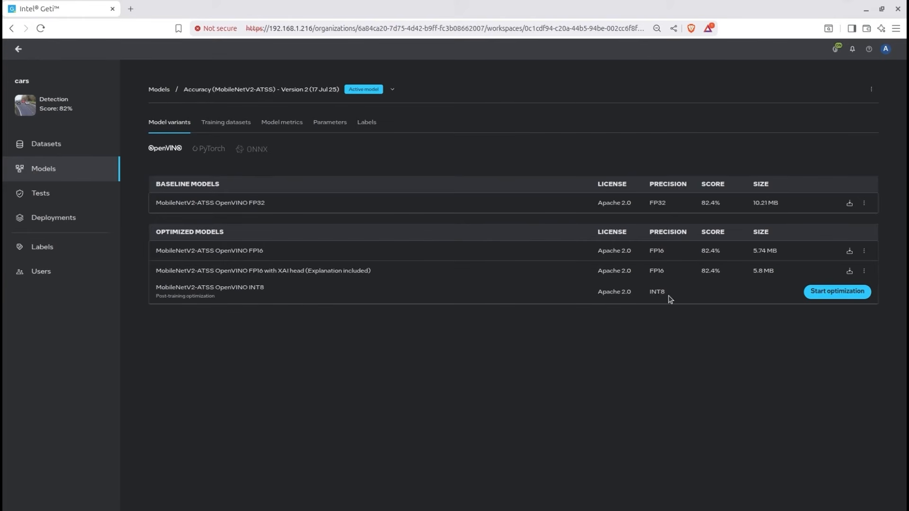
- Download the code deployment package for MobileNetV2-ATSS Version 2 with OpenVINO FP16 optimization
{"action": "left_click", "coordinate": [45, 223]}
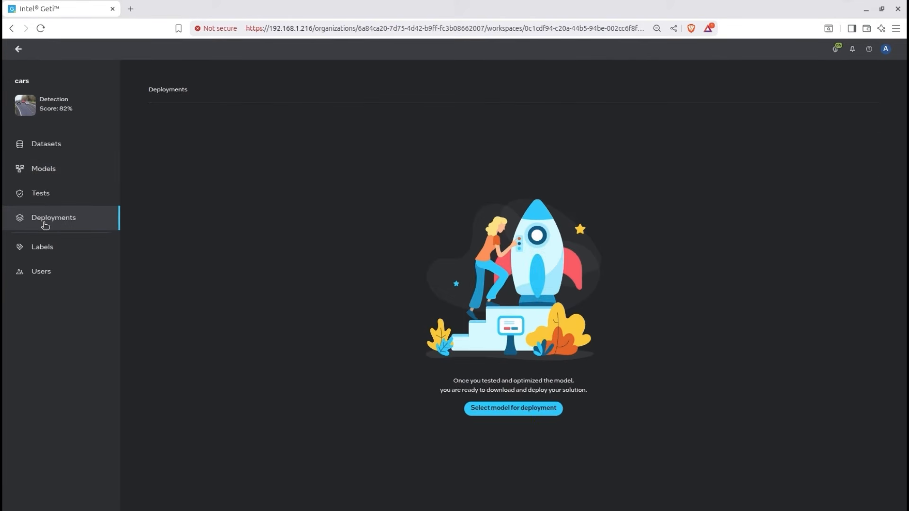
{"action": "left_click", "coordinate": [515, 410]}
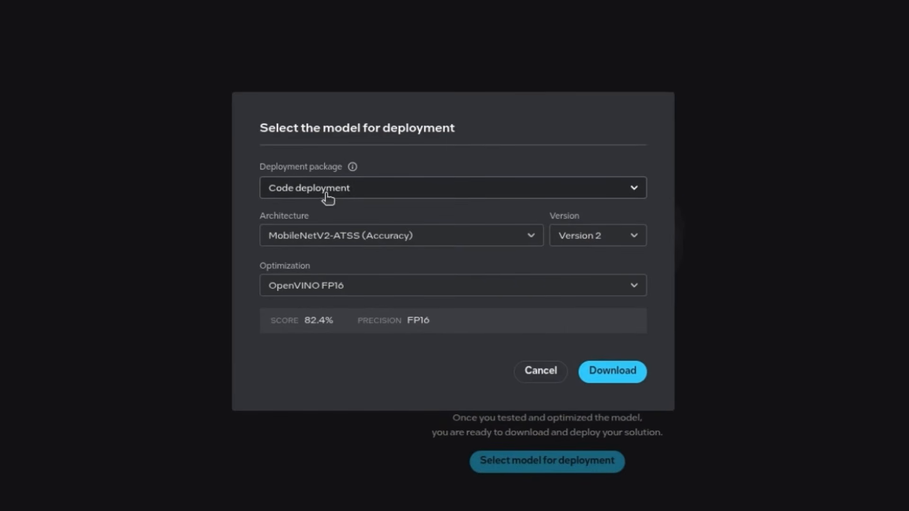
{"action": "left_click", "coordinate": [333, 193]}
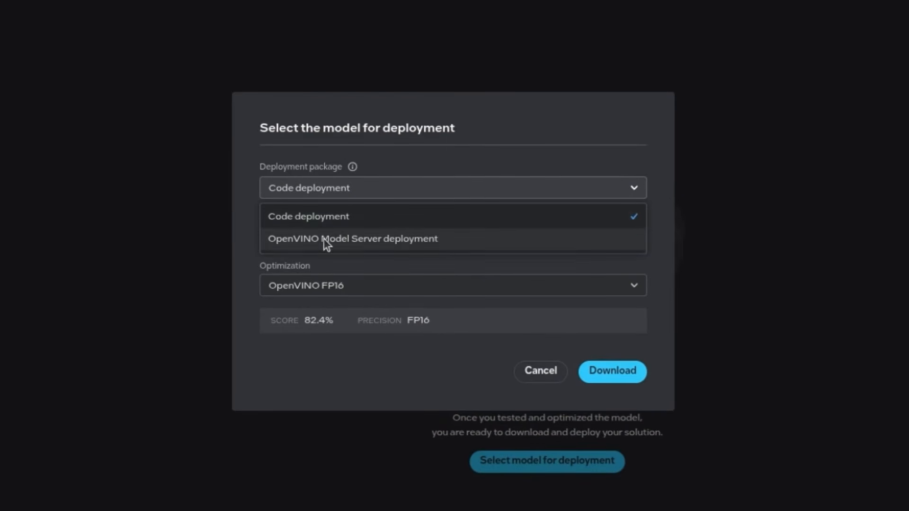
{"action": "left_click", "coordinate": [333, 217]}
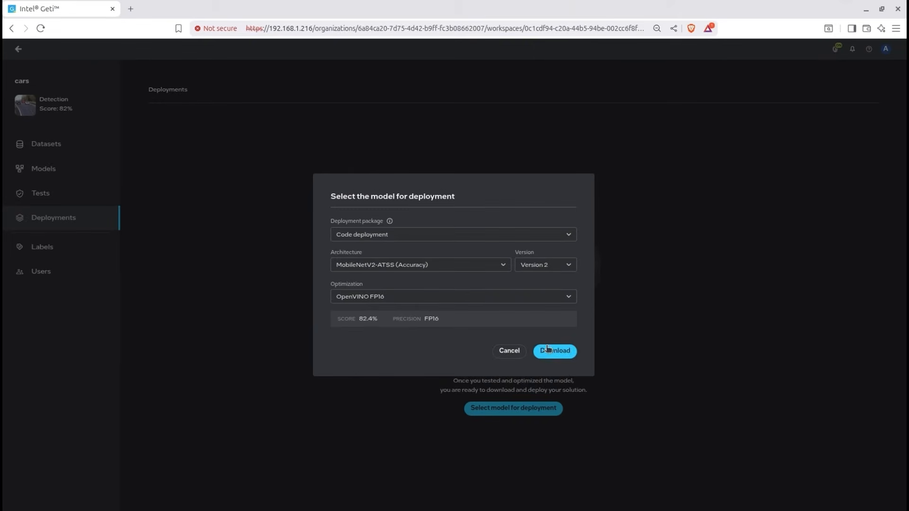
{"action": "left_click", "coordinate": [547, 349]}
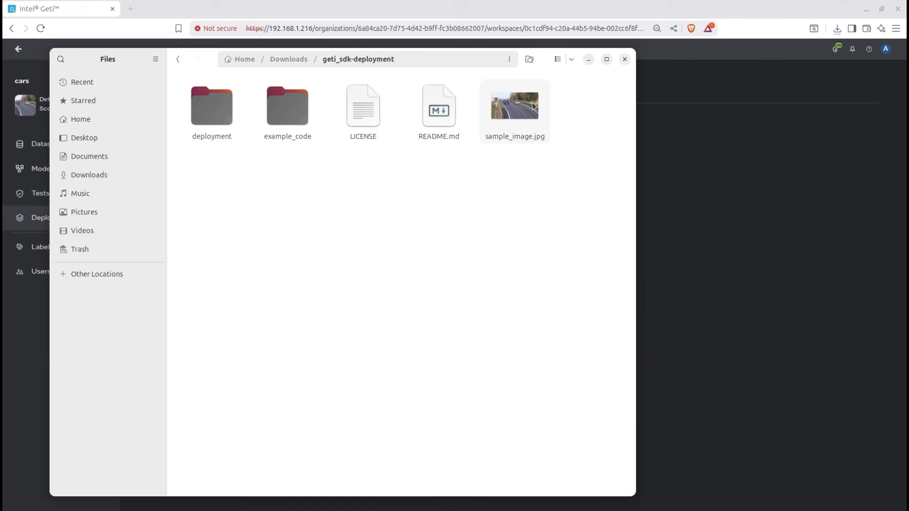
- In the geti_sdk-deployment folder, view sample_image.jpg and open README.md to read the demo instructions
{"action": "double_click", "coordinate": [534, 106]}
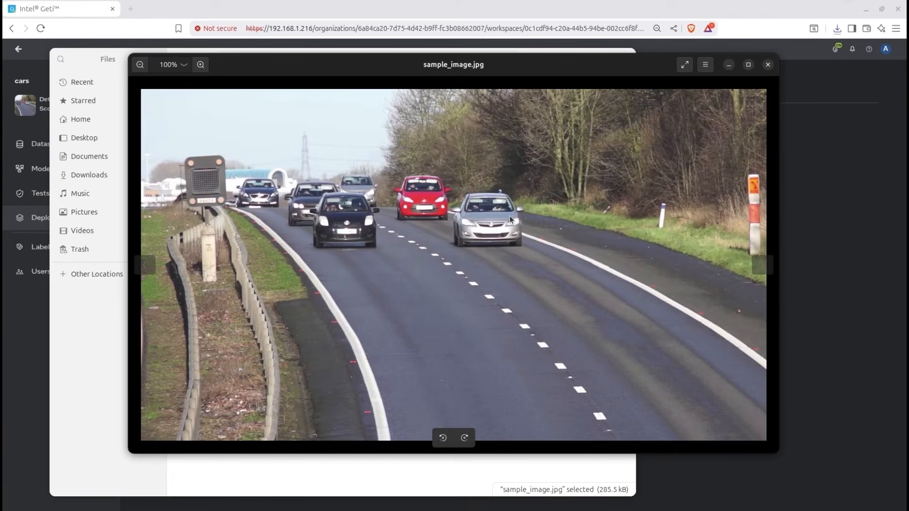
{"action": "left_click", "coordinate": [768, 65]}
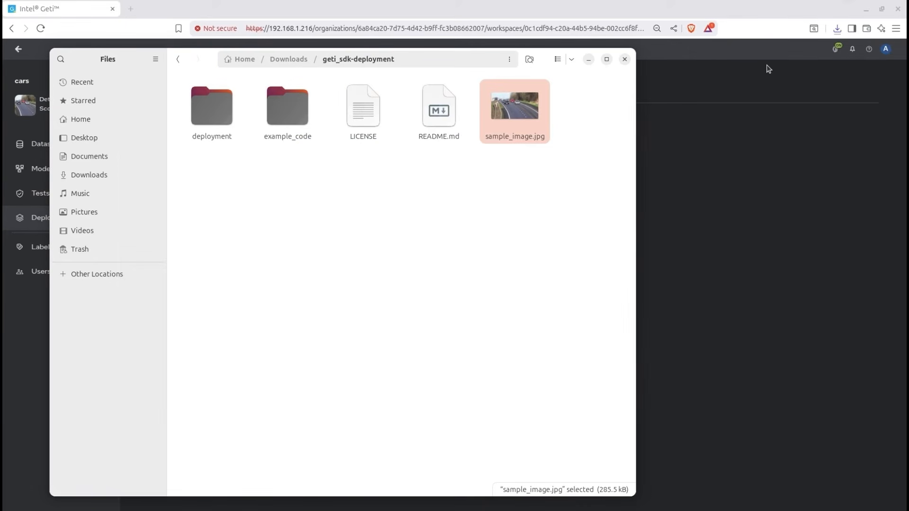
{"action": "left_click", "coordinate": [436, 118]}
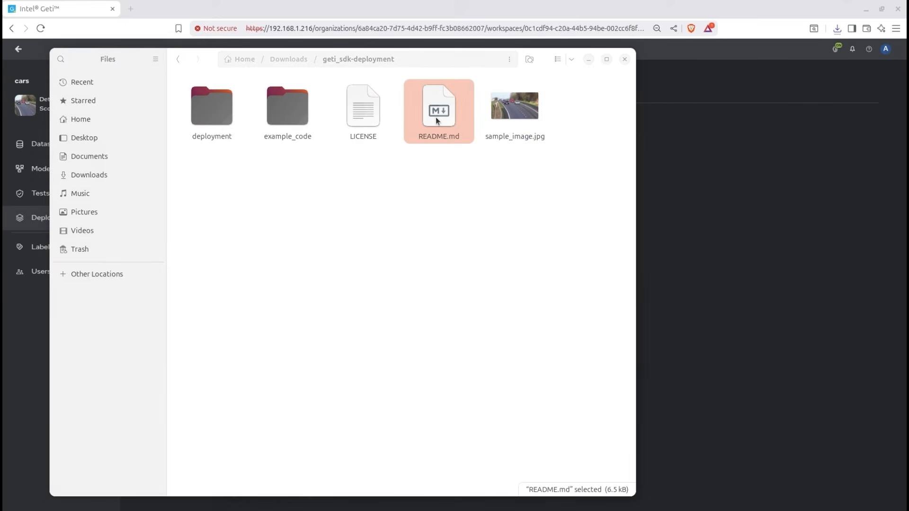
{"action": "double_click", "coordinate": [436, 119]}
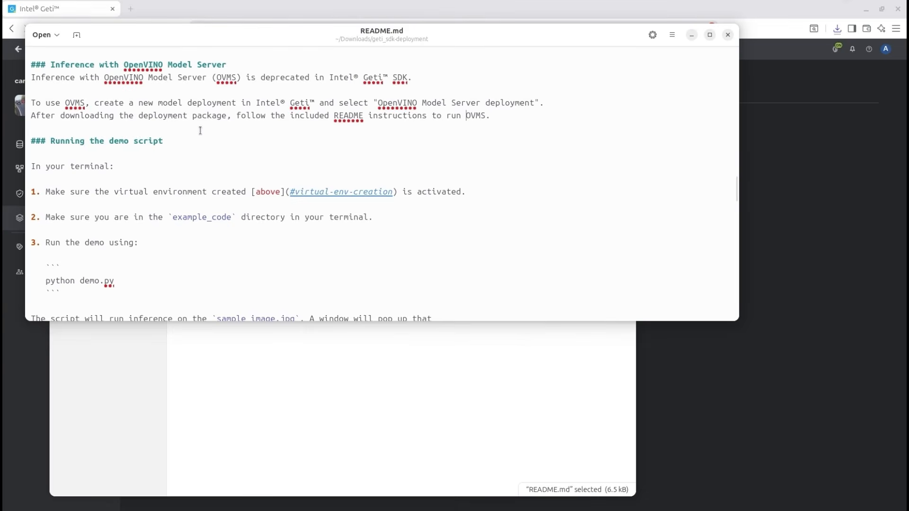
- Open a terminal and change from Downloads to the geti_sdk-deployment/example_code directory
{"action": "key", "text": "ctrl+alt+t"}
{"action": "type", "text": "cd ge"}
{"action": "key", "text": "Tab"}
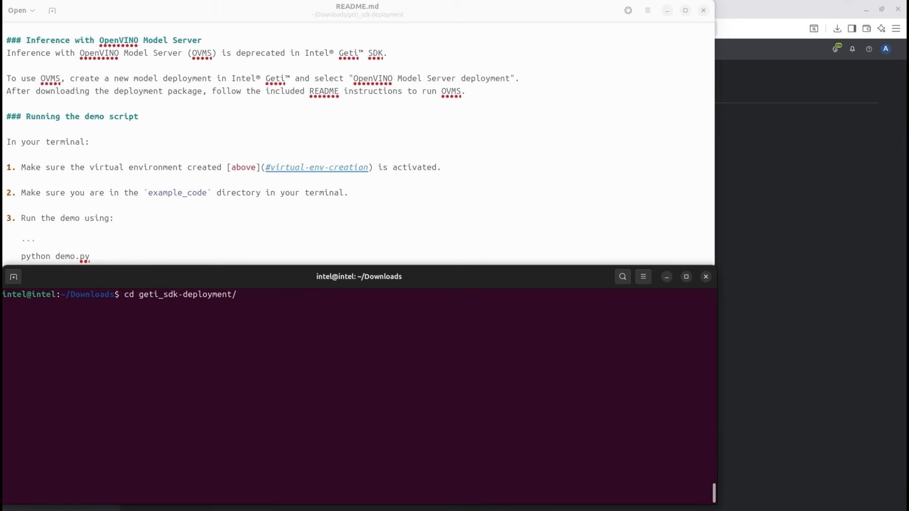
- Create a Python virtual environment named deploy_car with venv and activate it
{"action": "type", "text": "python3 -m venv deploy_car"}
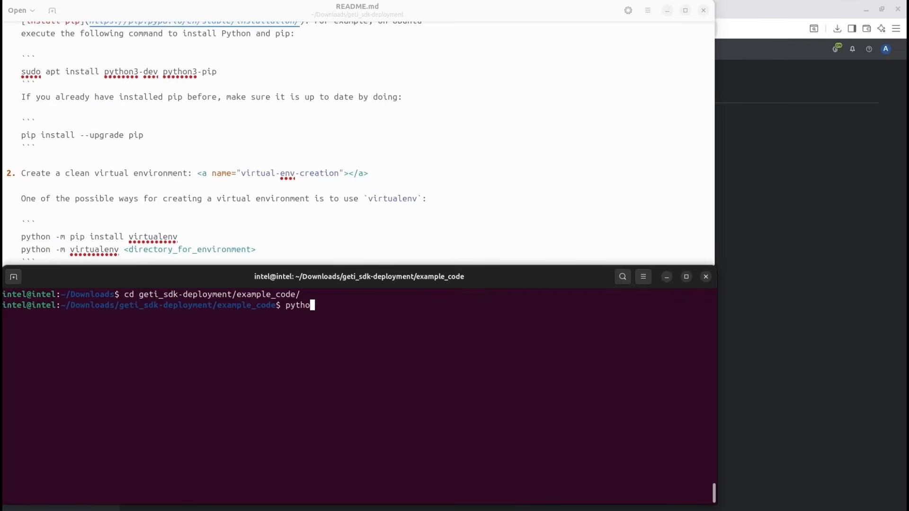
{"action": "key", "text": "Return"}
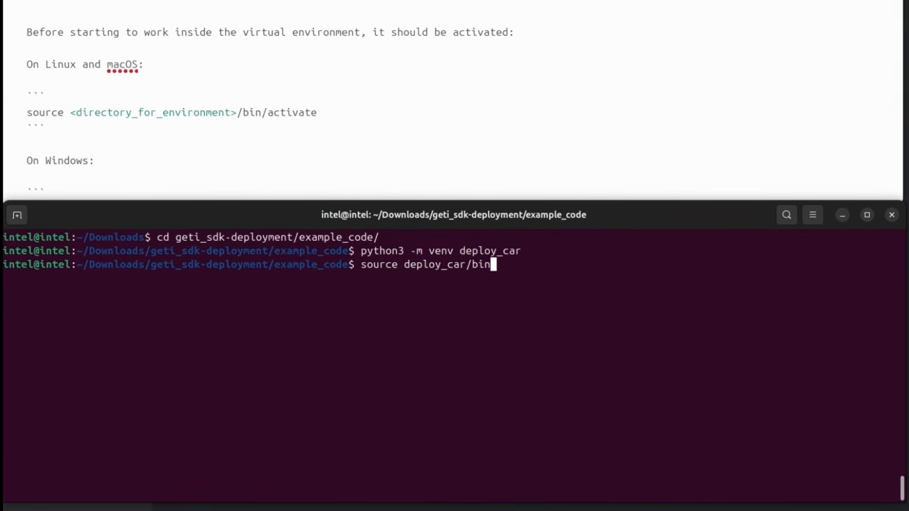
{"action": "type", "text": "activate"}
{"action": "key", "text": "Return"}
{"action": "double_click", "coordinate": [44, 277]}
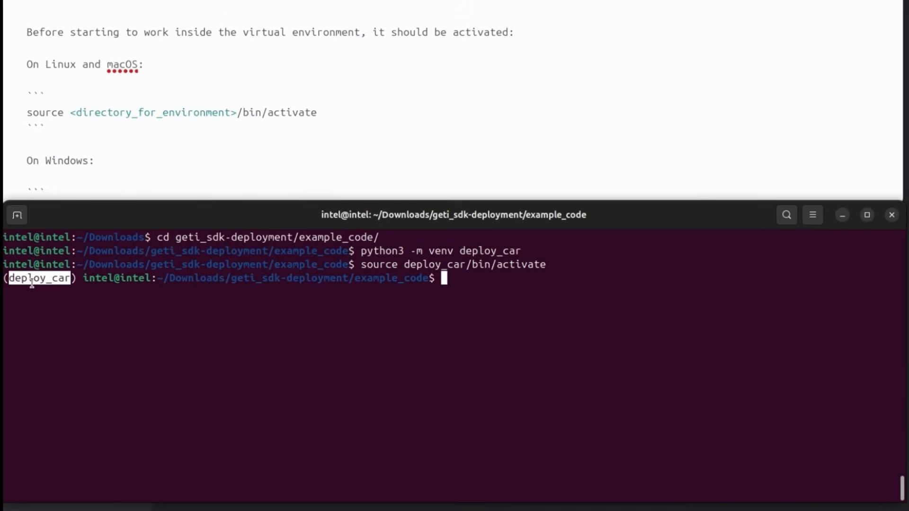
- Install wheel and the packages listed in requirements.txt into the deploy_car environment with pip, using the README's commands
{"action": "type", "text": "python -m pip install wheel"}
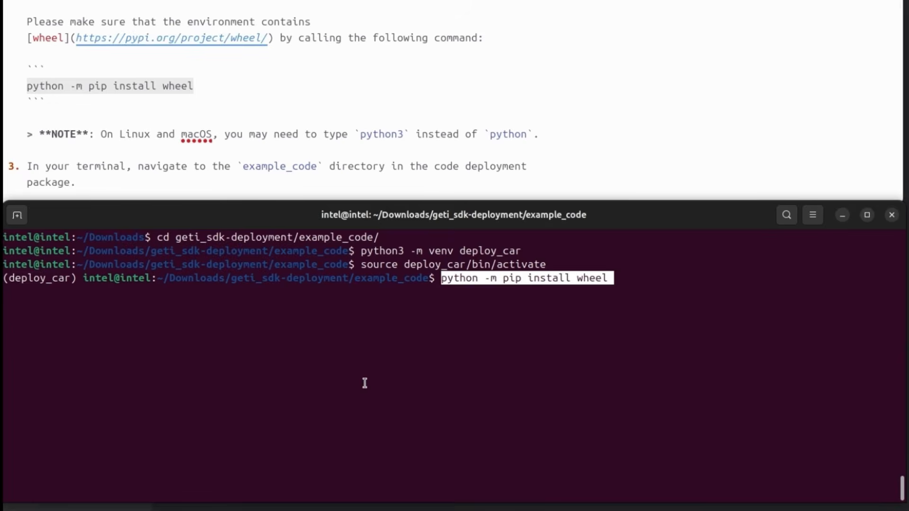
{"action": "key", "text": "Return"}
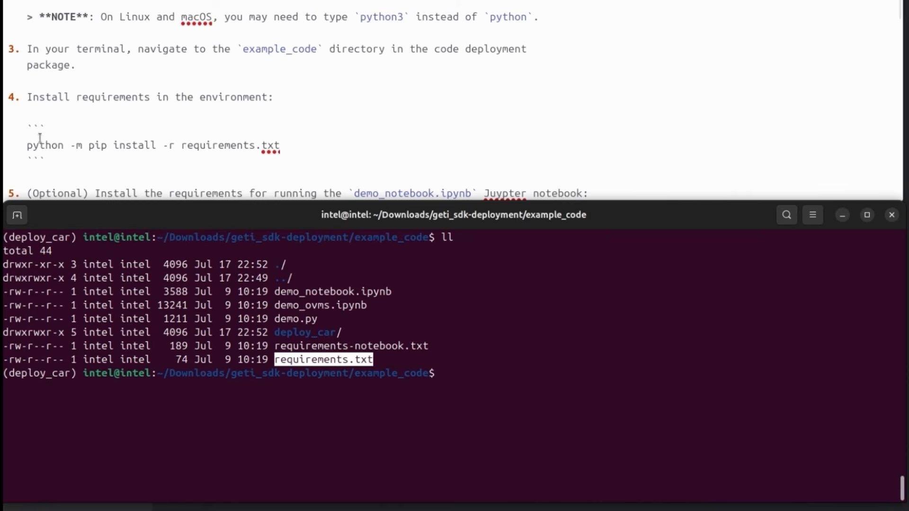
{"action": "double_click", "coordinate": [40, 146]}
{"action": "left_click_drag", "start_coordinate": [40, 145], "coordinate": [269, 146]}
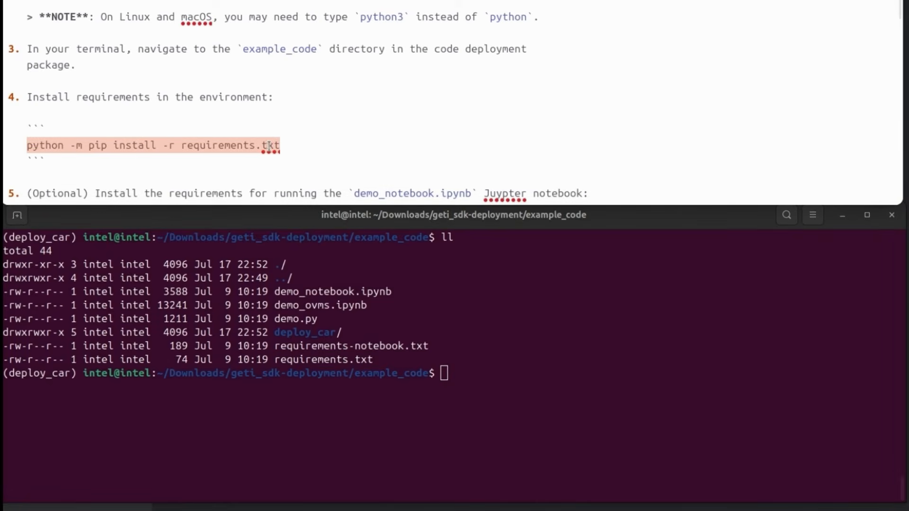
{"action": "type", "text": "python -m pip install -r requirements.txt"}
{"action": "key", "text": "Return"}
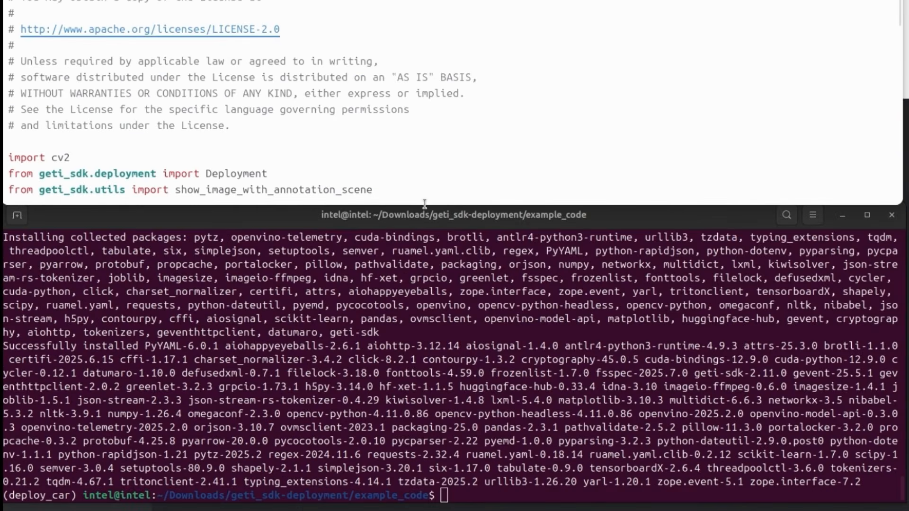
- Examine demo.py's code: the imports, deployment and sample image loading, inference device, infer call and visualization
{"action": "left_click", "coordinate": [424, 203]}
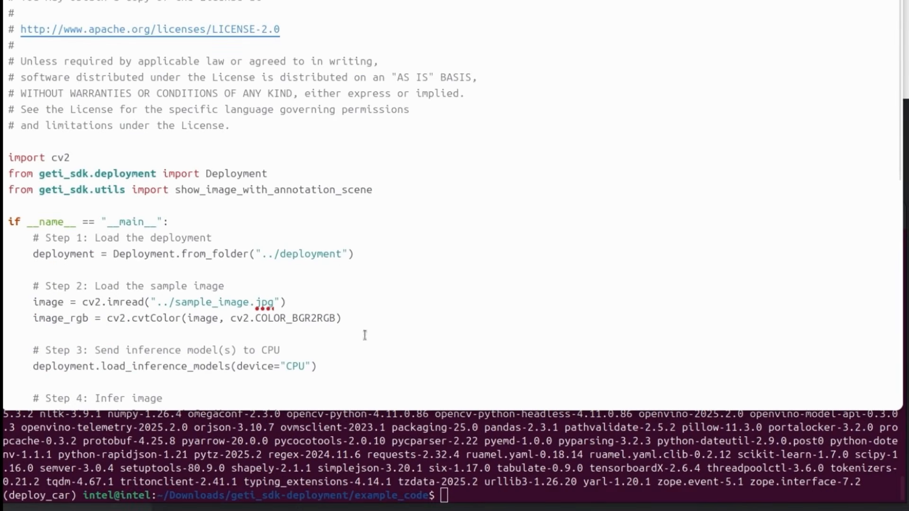
{"action": "double_click", "coordinate": [58, 174]}
{"action": "double_click", "coordinate": [59, 158]}
{"action": "scroll", "coordinate": [661, 84], "scroll_direction": "down", "scroll_amount": 3}
{"action": "left_click_drag", "start_coordinate": [96, 79], "coordinate": [213, 79]}
{"action": "left_click_drag", "start_coordinate": [52, 144], "coordinate": [317, 140]}
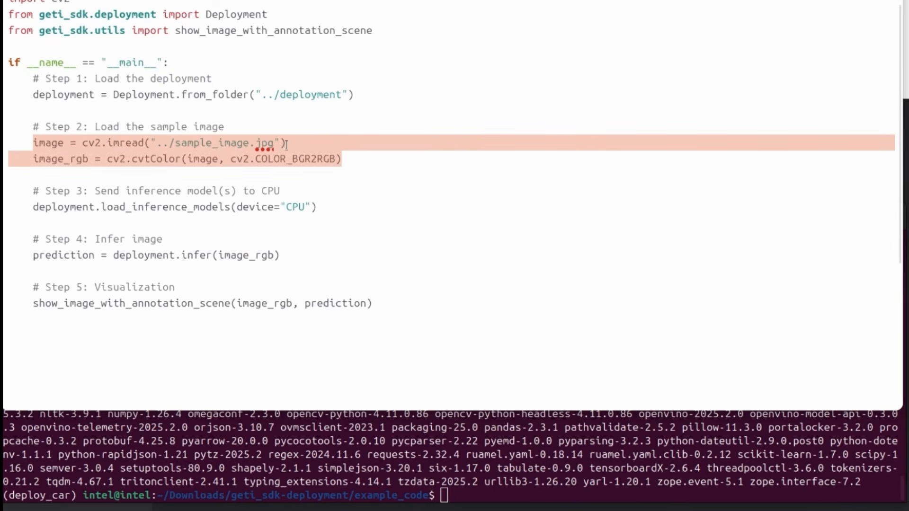
{"action": "double_click", "coordinate": [263, 161]}
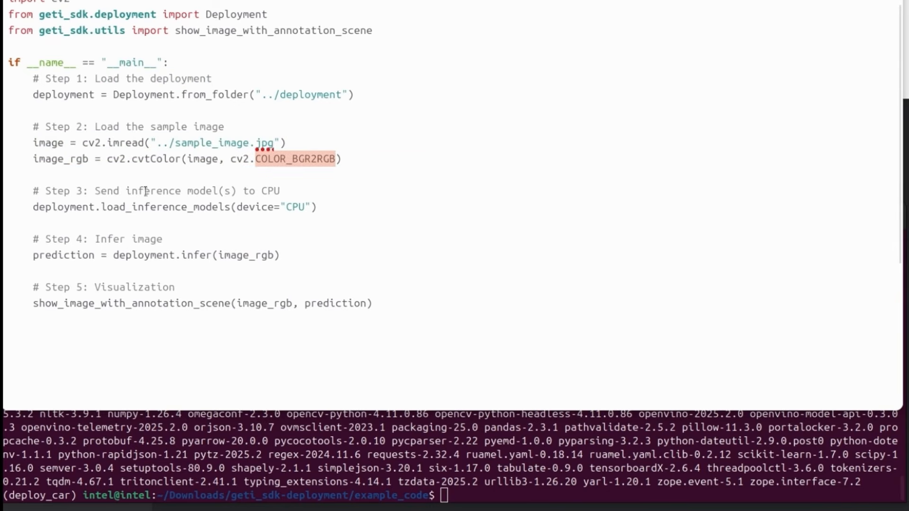
{"action": "double_click", "coordinate": [215, 209]}
{"action": "double_click", "coordinate": [294, 208]}
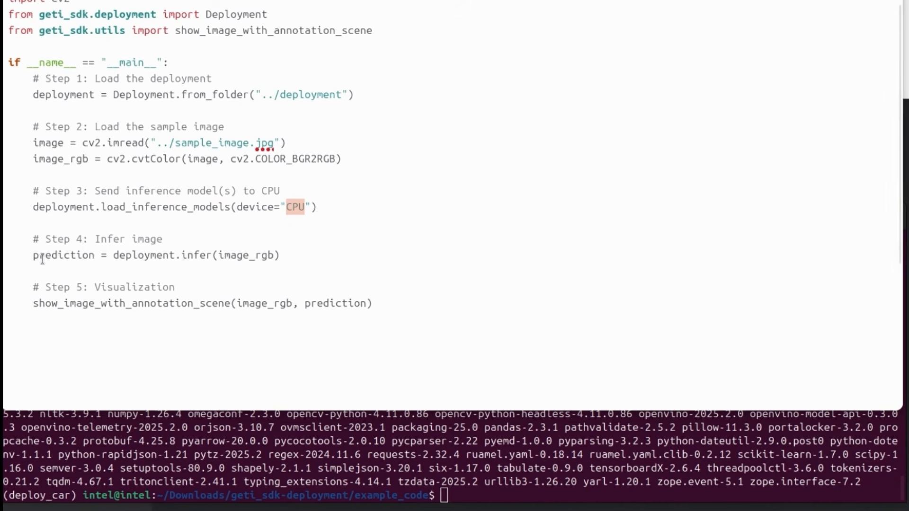
{"action": "double_click", "coordinate": [193, 255]}
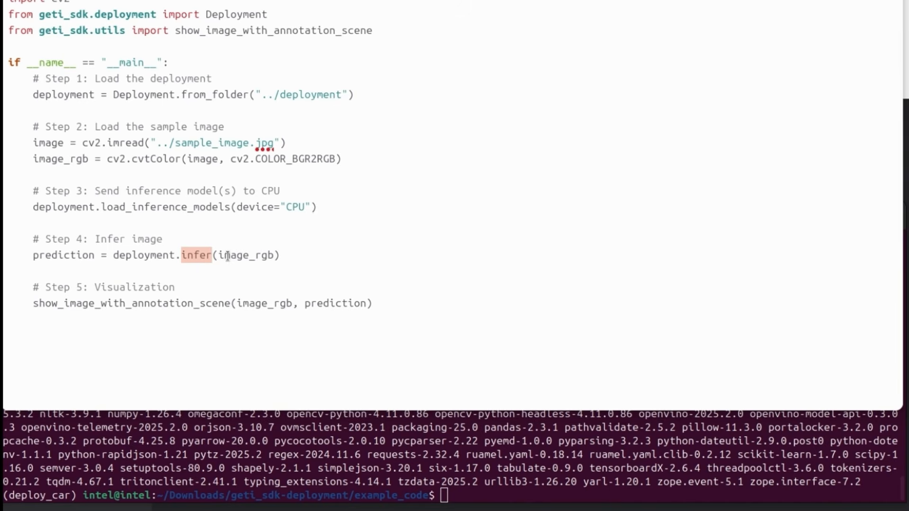
{"action": "double_click", "coordinate": [51, 304]}
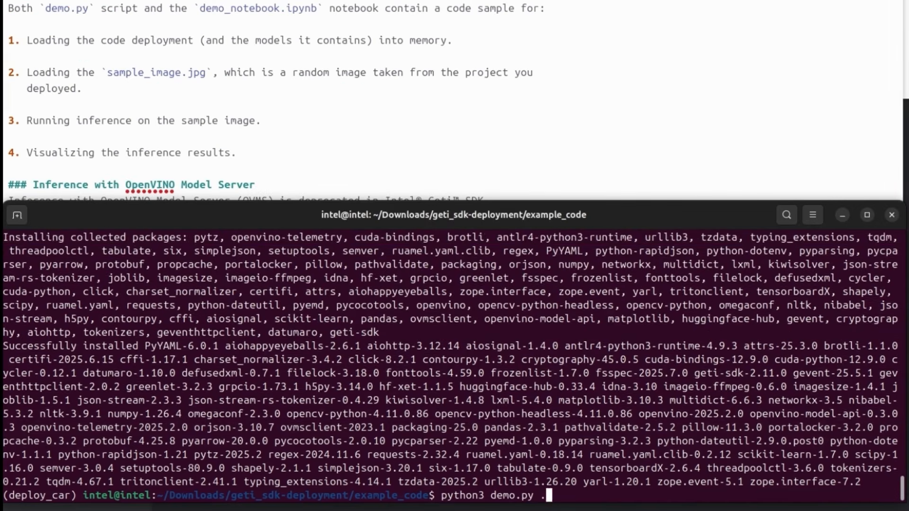
- Run the demo script with python3 demo.py from the example_code directory
{"action": "key", "text": "Return"}
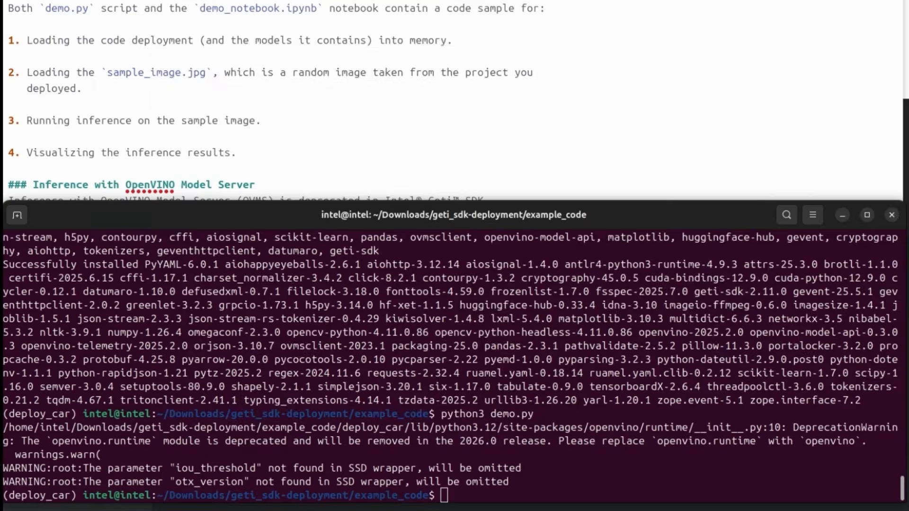